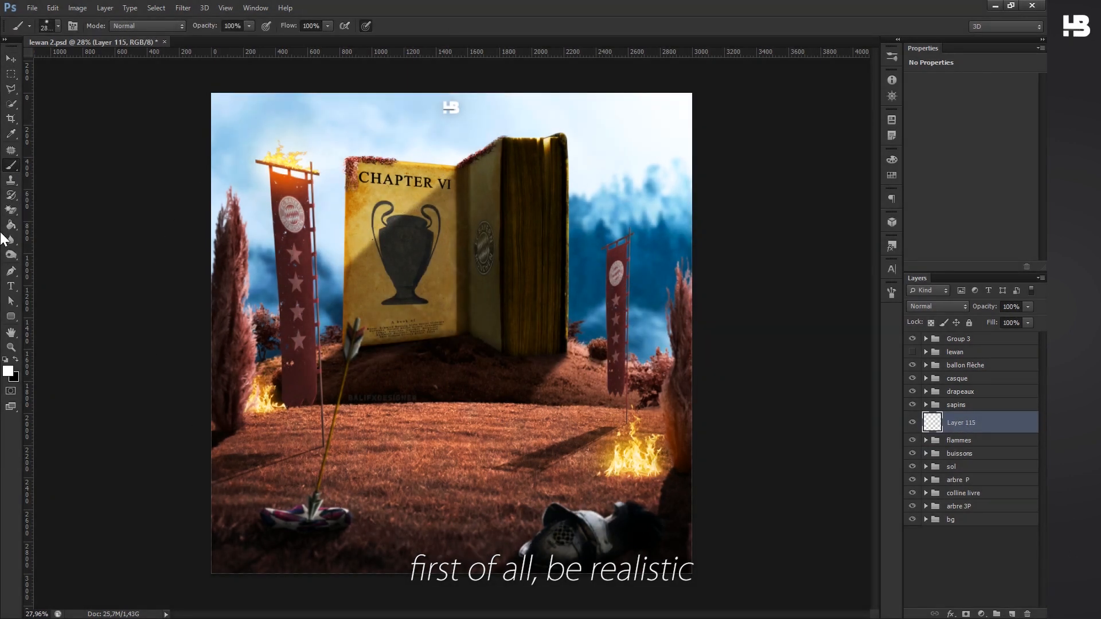
# - Paint a soft white glow on Layer 115 over the sky and the book's right side to mark the light source
pyautogui.moveTo(462, 238); pyautogui.dragTo(416, 280)
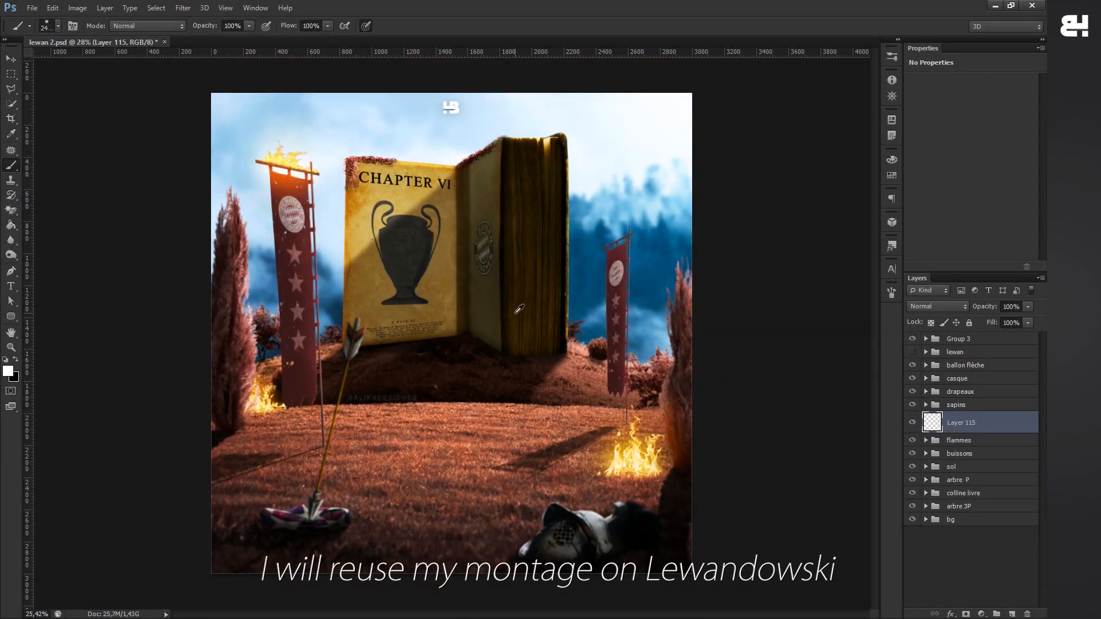
pyautogui.scroll(-4, 519, 309)
pyautogui.moveTo(649, 200)
pyautogui.mouseDown()
pyautogui.moveTo(606, 243)
pyautogui.moveTo(639, 231)
pyautogui.moveTo(646, 271)
pyautogui.moveTo(656, 222)
pyautogui.moveTo(549, 138)
pyautogui.moveTo(600, 164)
pyautogui.mouseUp()
pyautogui.scroll(1, 605, 222)
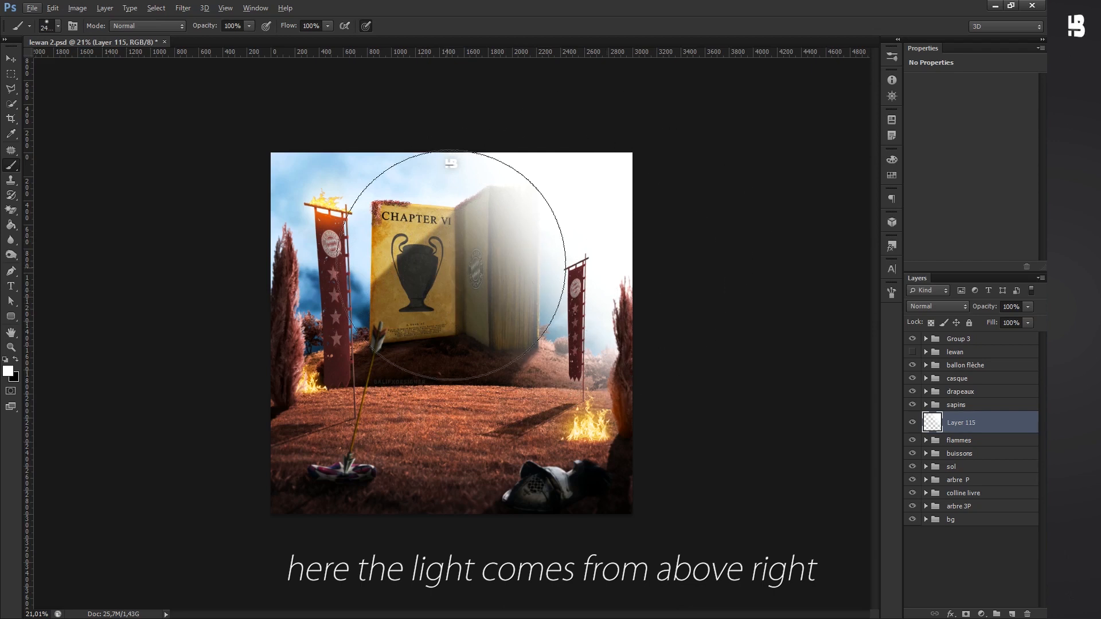
pyautogui.scroll(1, 493, 262)
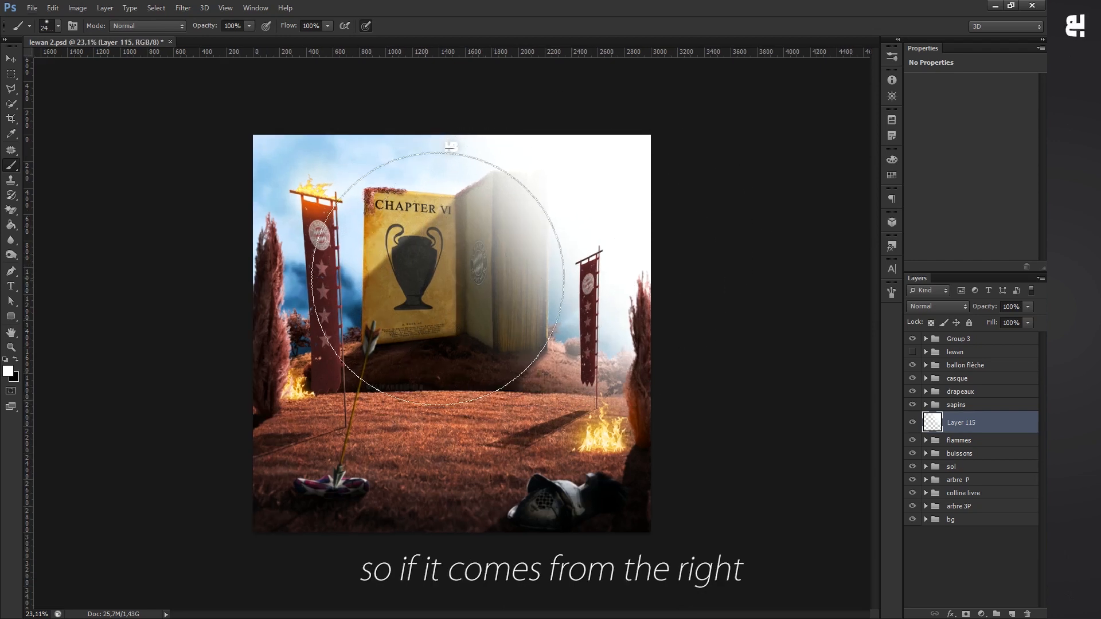
# - Sketch black arrows across the book and hillside, pointing down and to the left, to mark the sunlight's direction
pyautogui.moveTo(546, 297); pyautogui.dragTo(497, 350)
pyautogui.press('x')
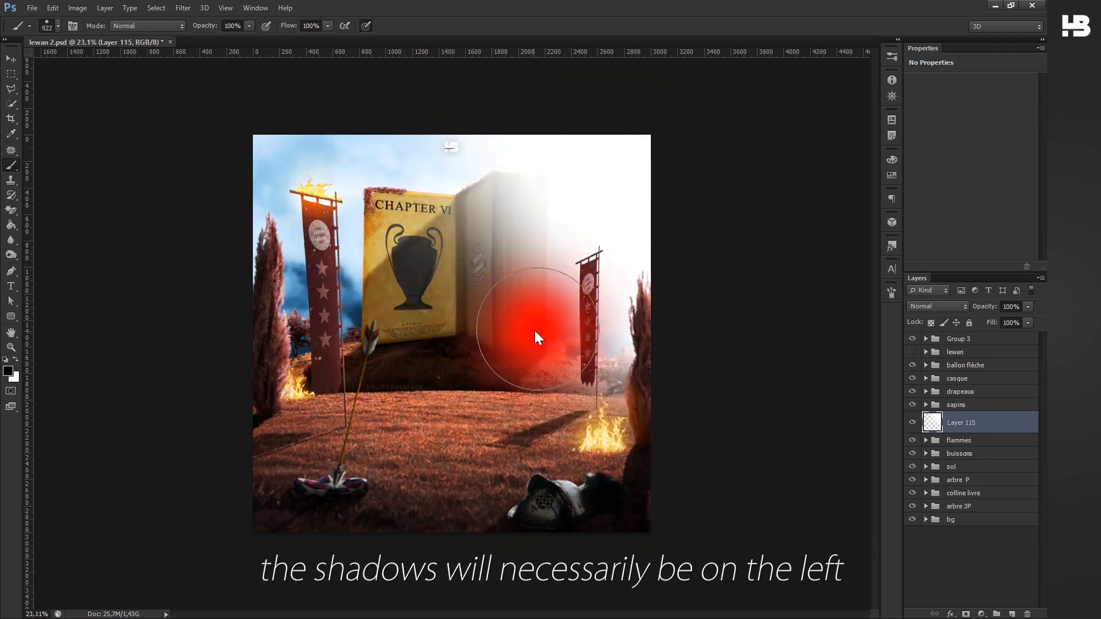
pyautogui.moveTo(612, 211); pyautogui.dragTo(464, 314)
pyautogui.hotkey('ctrl', 'alt', 'z')
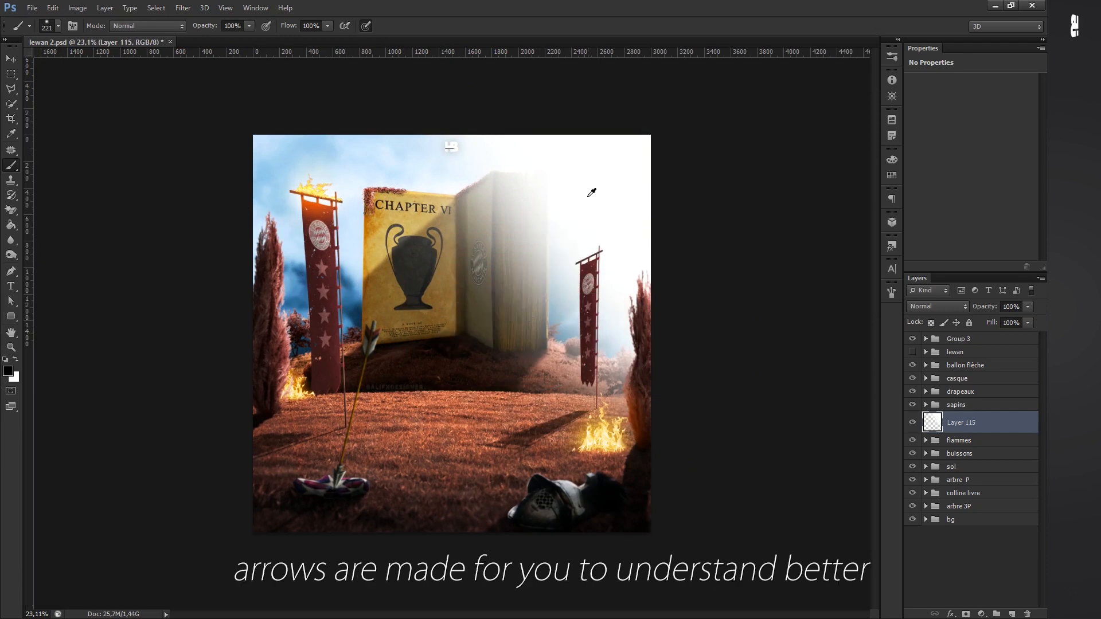
pyautogui.scroll(-1, 582, 270)
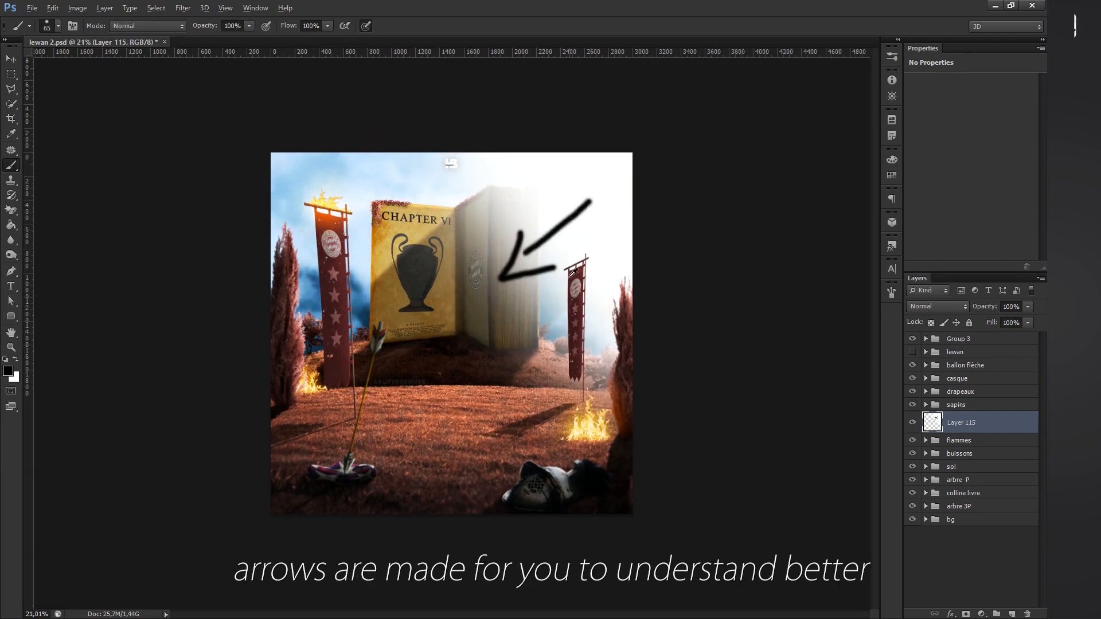
pyautogui.moveTo(578, 306); pyautogui.dragTo(549, 333)
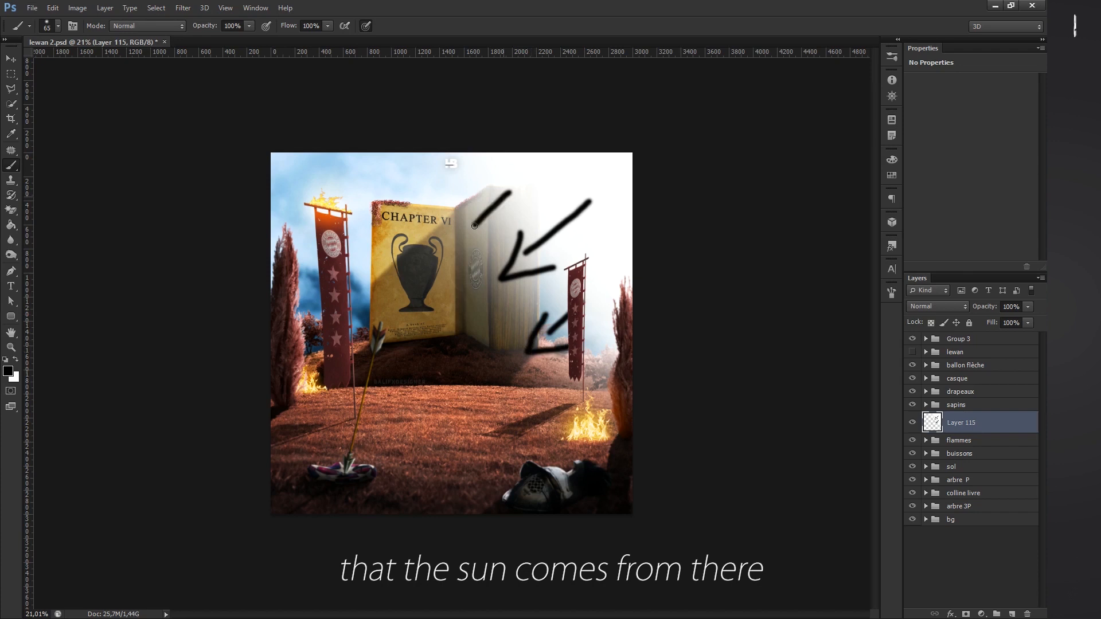
pyautogui.scroll(-2, 492, 234)
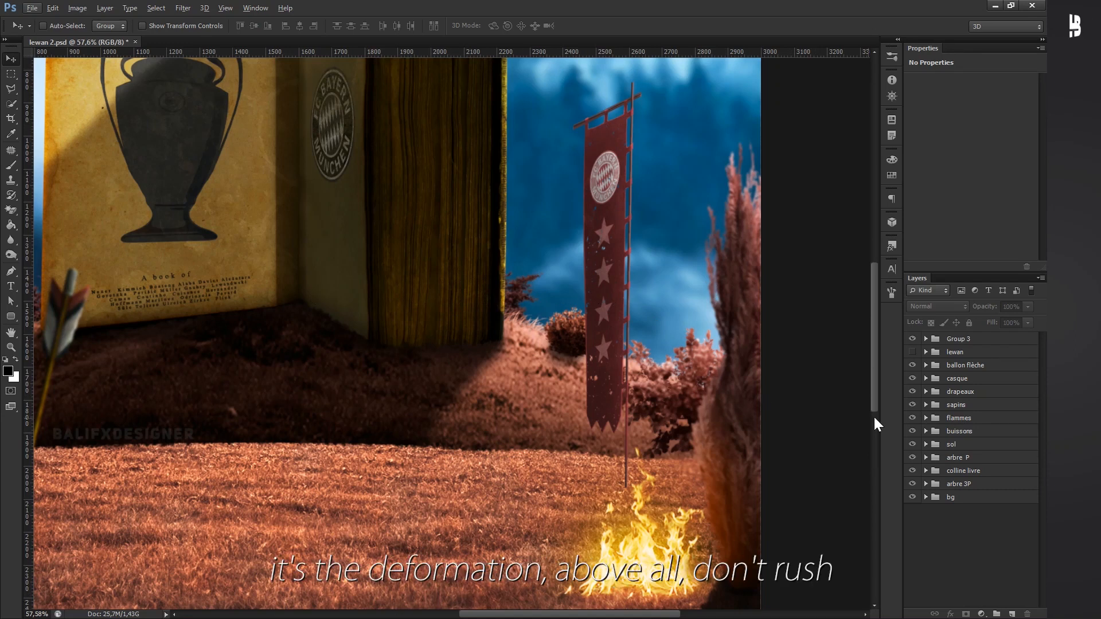
# - Duplicate Layer 65 copy 2, the right-hand banner, inside the Drapeaux group
pyautogui.click(927, 394)
pyautogui.scroll(-2, 930, 537)
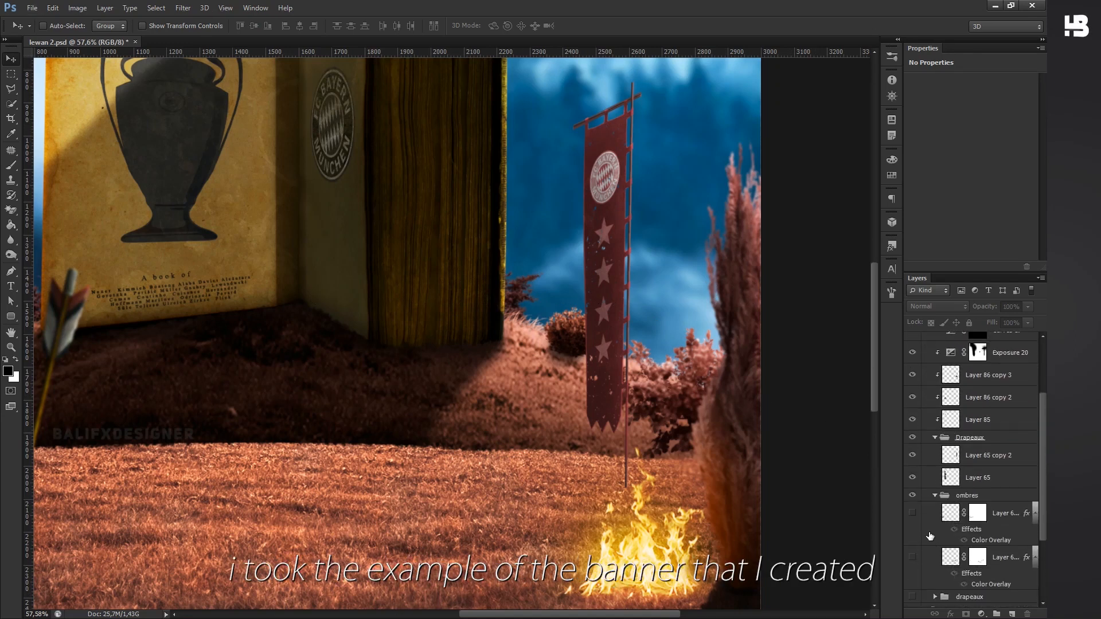
pyautogui.click(918, 454)
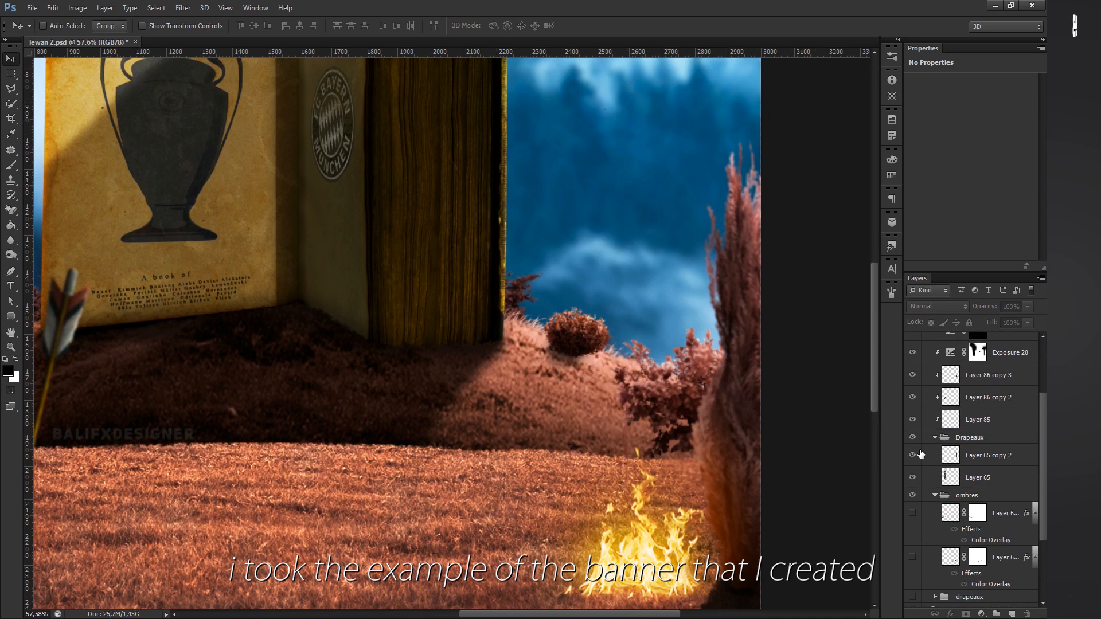
pyautogui.click(976, 453)
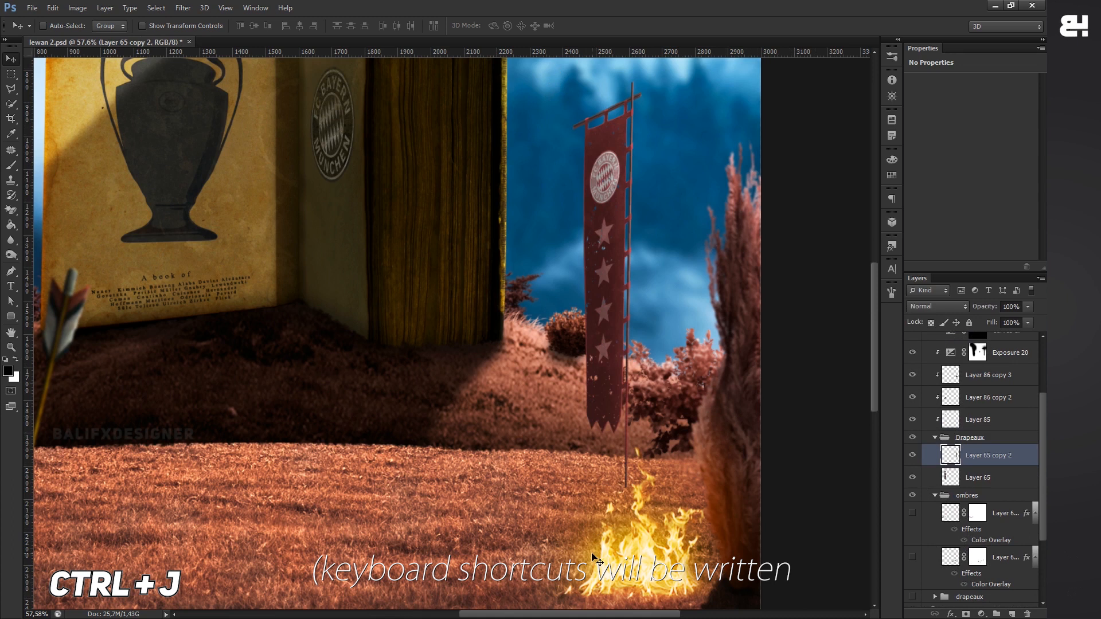
pyautogui.hotkey('ctrl', 'j')
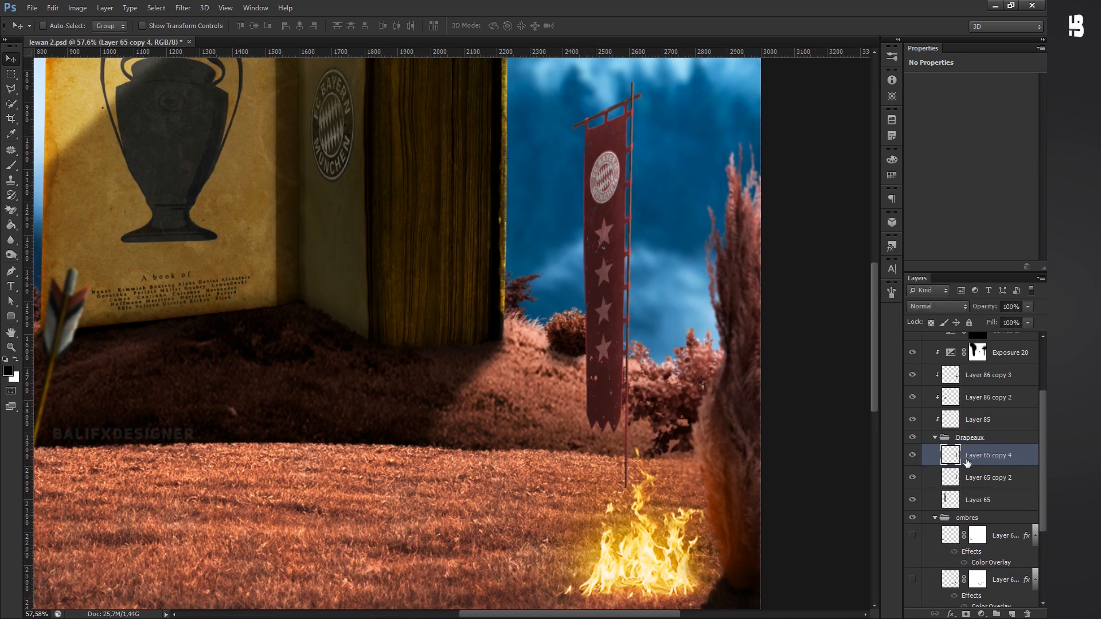
# - Flip the duplicated banner vertically with Free Transform
pyautogui.hotkey('ctrl', 't')
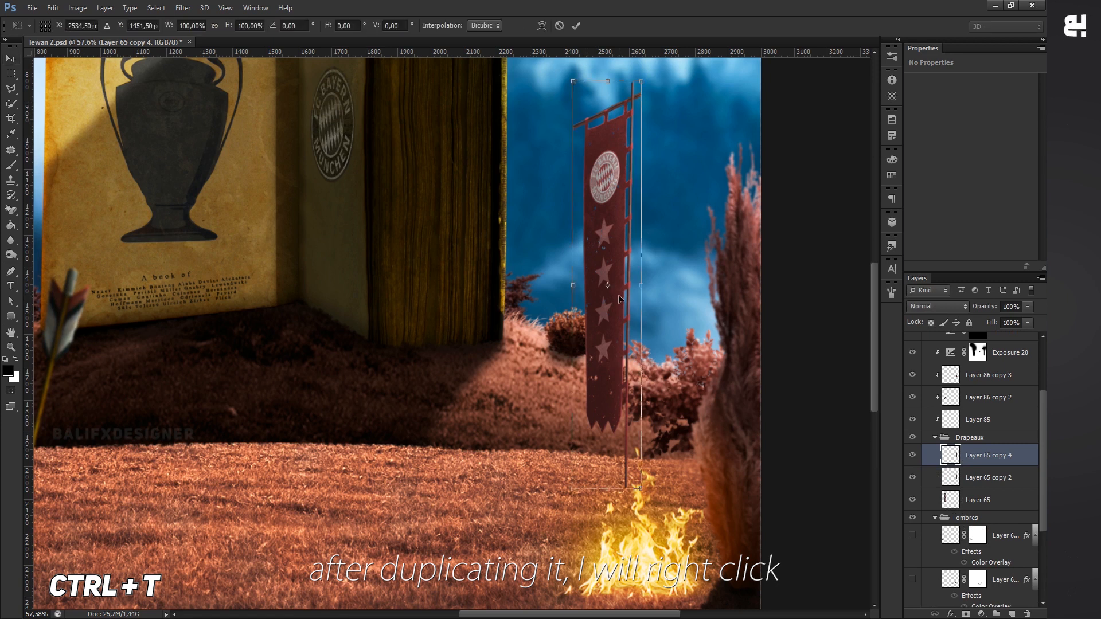
pyautogui.rightClick(618, 295)
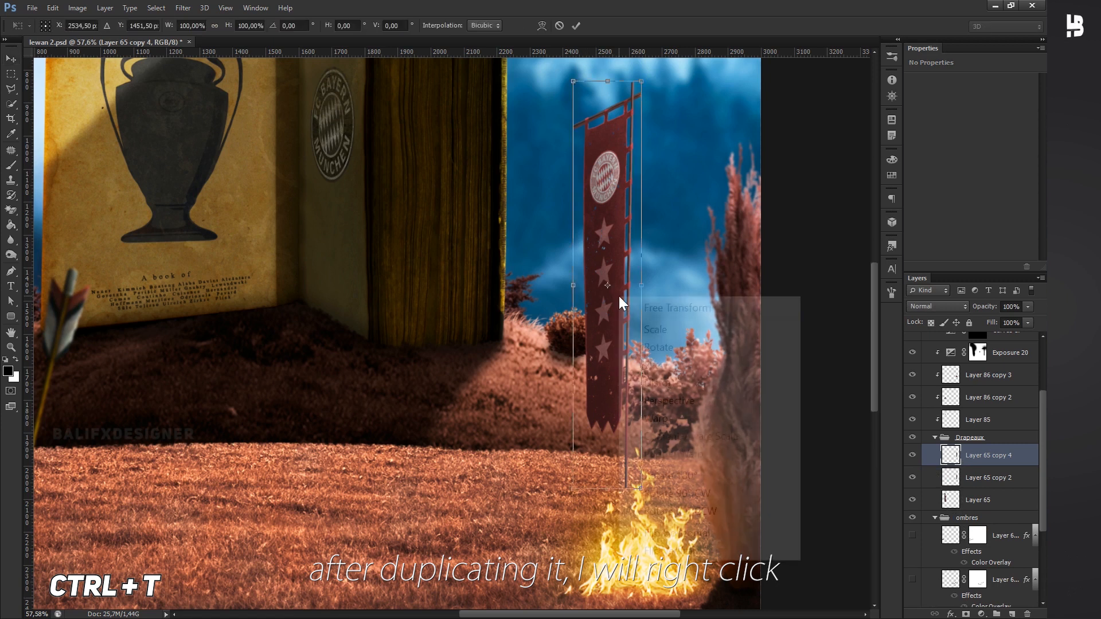
pyautogui.click(677, 550)
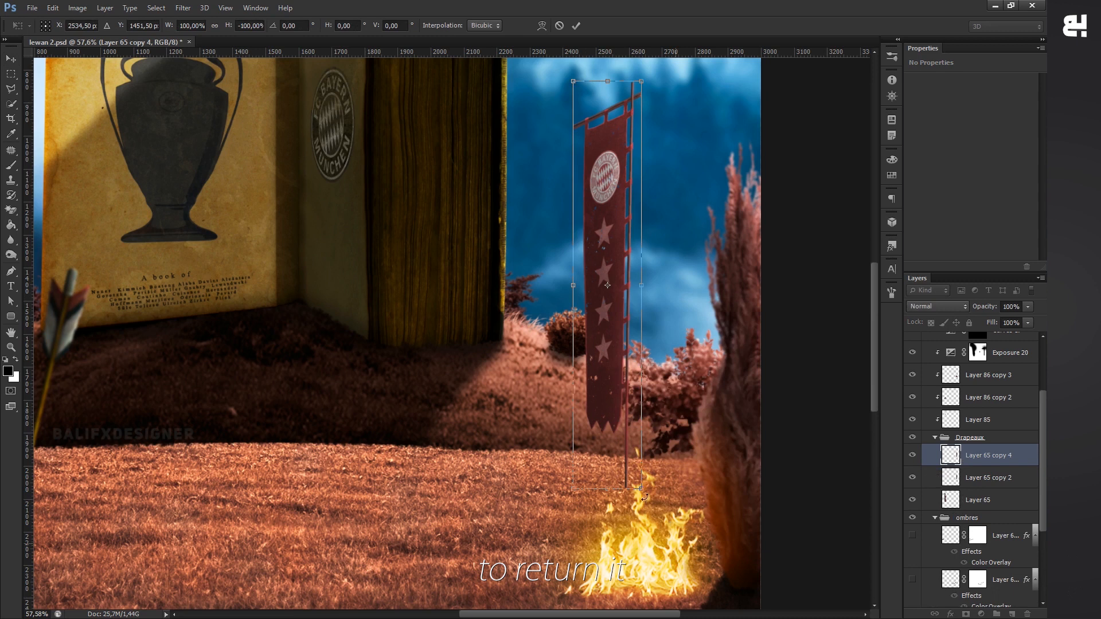
pyautogui.click(576, 26)
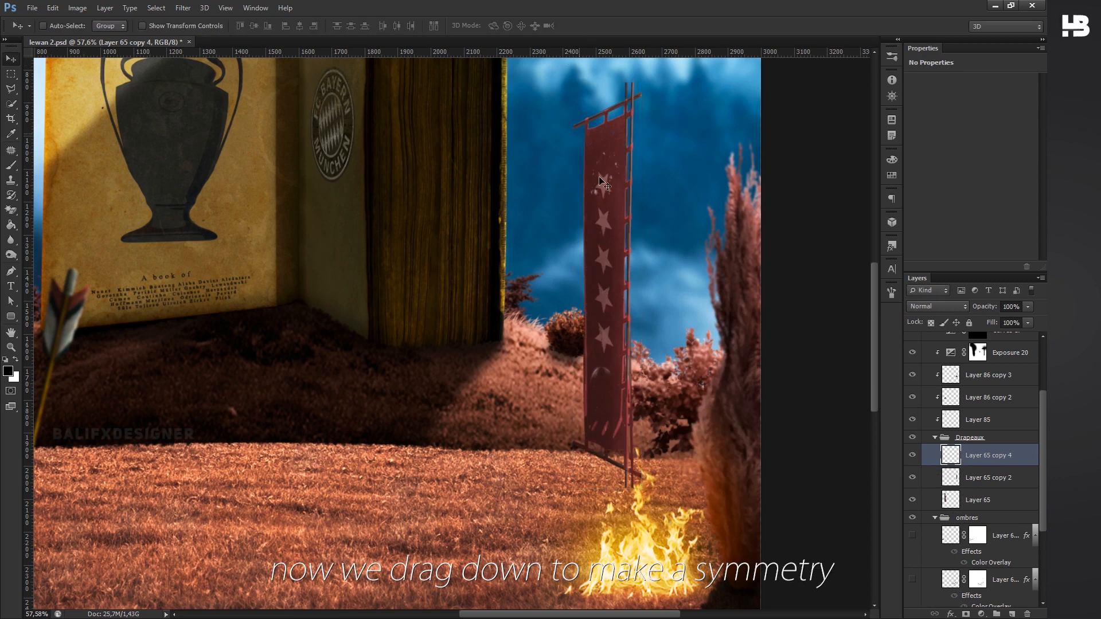
# - Move the flipped banner straight down below the original pole and squash its height to 32.71%
pyautogui.moveTo(631, 204)
pyautogui.mouseDown()
pyautogui.moveTo(568, 214)
pyautogui.moveTo(618, 214)
pyautogui.mouseUp()
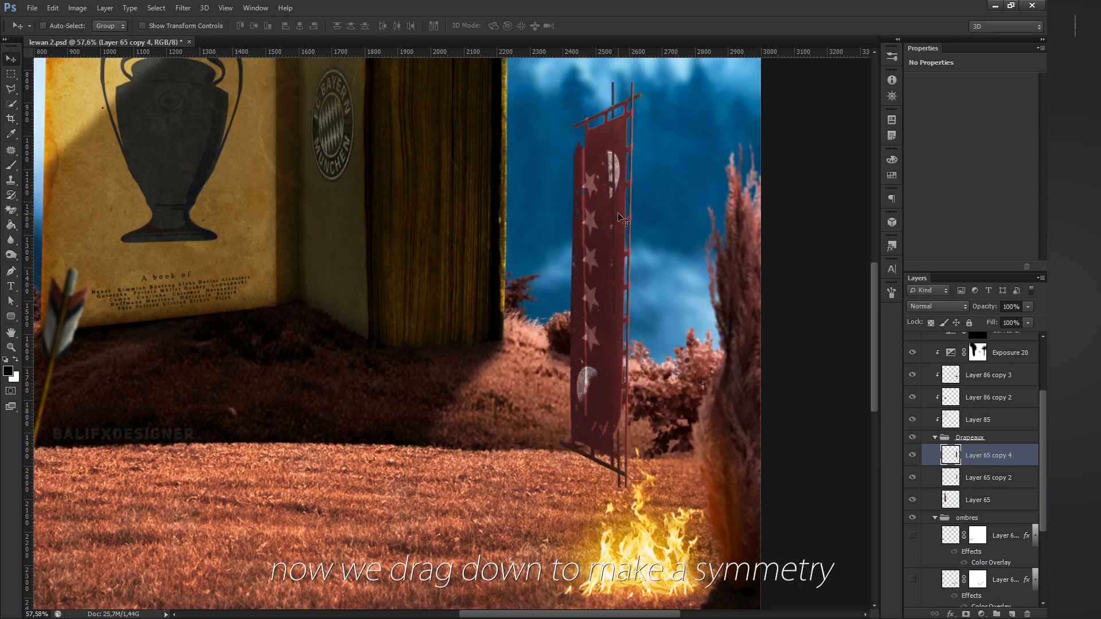
pyautogui.hotkey('ctrl', 'z')
pyautogui.scroll(-4, 662, 286)
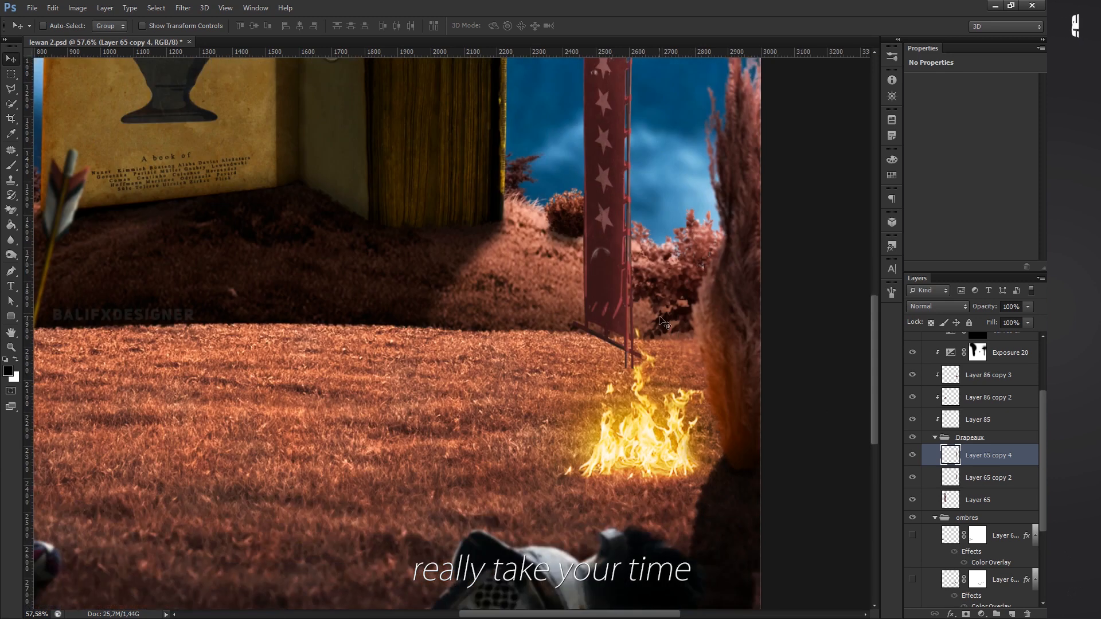
pyautogui.moveTo(632, 147); pyautogui.dragTo(659, 453)
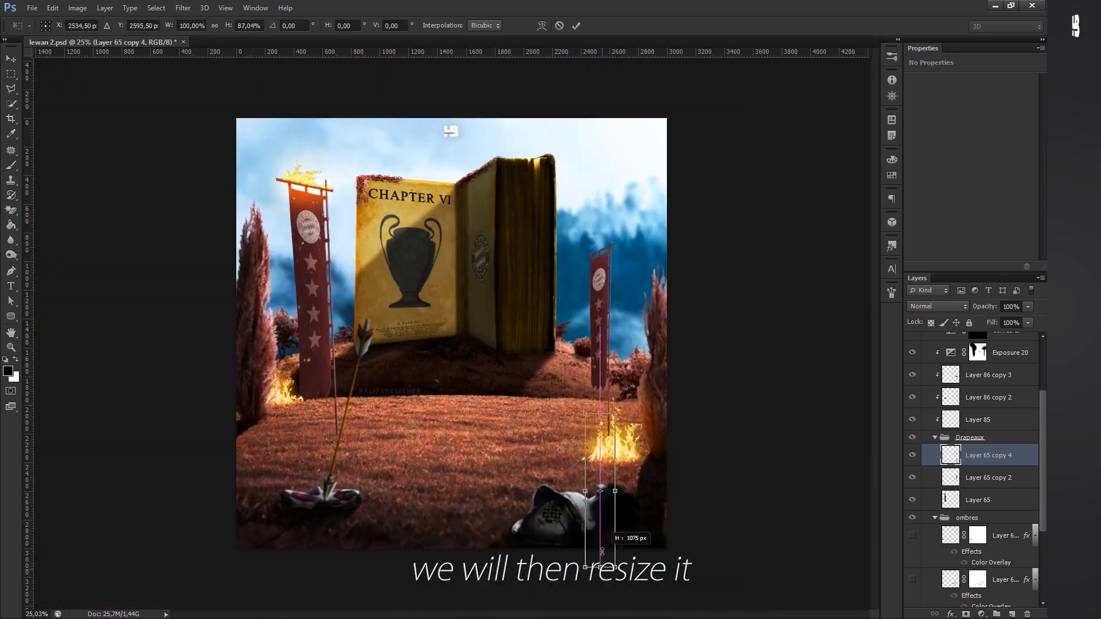
pyautogui.moveTo(599, 493); pyautogui.dragTo(594, 468)
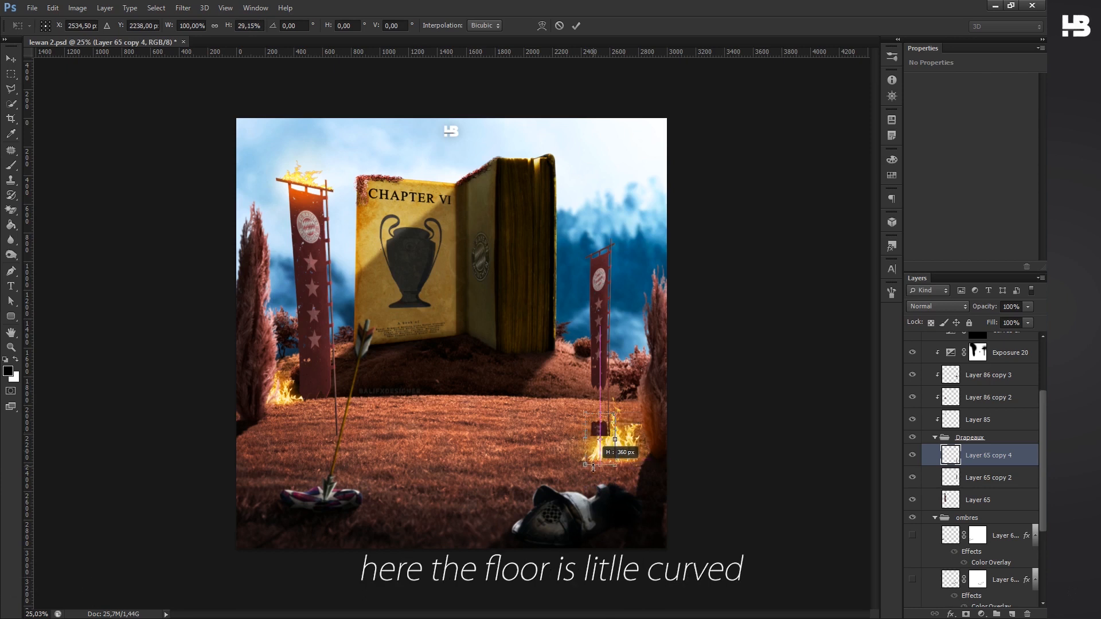
pyautogui.click(577, 25)
# - Skew the flipped banner to the left along the grass like a cast shadow and scale it to about 76%
pyautogui.scroll(3, 557, 435)
pyautogui.hotkey('ctrl', 't')
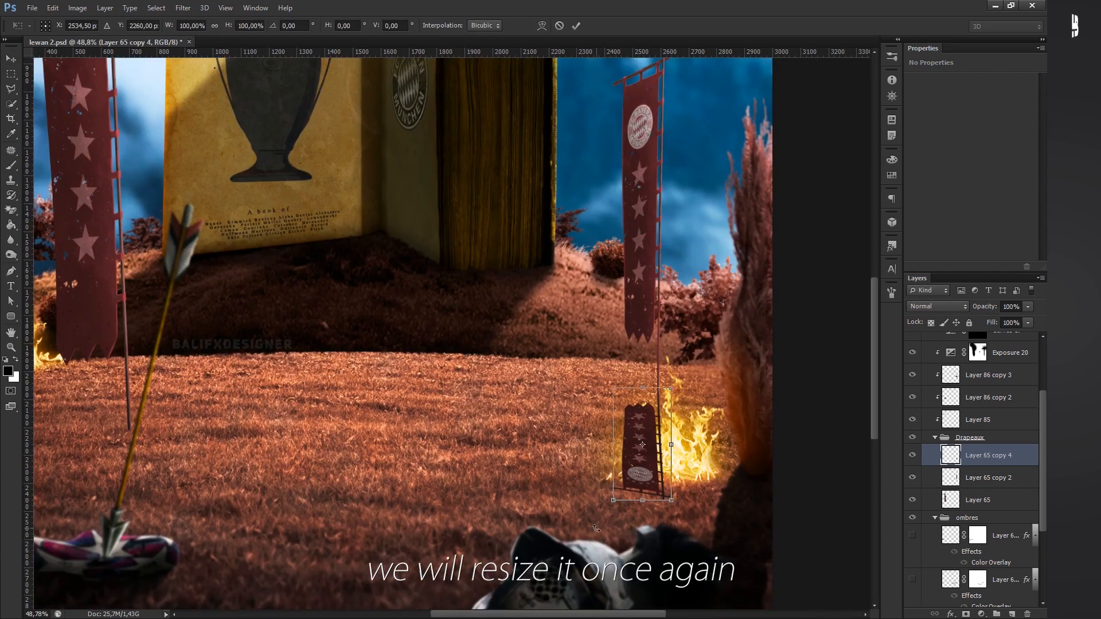
pyautogui.moveTo(613, 500); pyautogui.dragTo(140, 451)
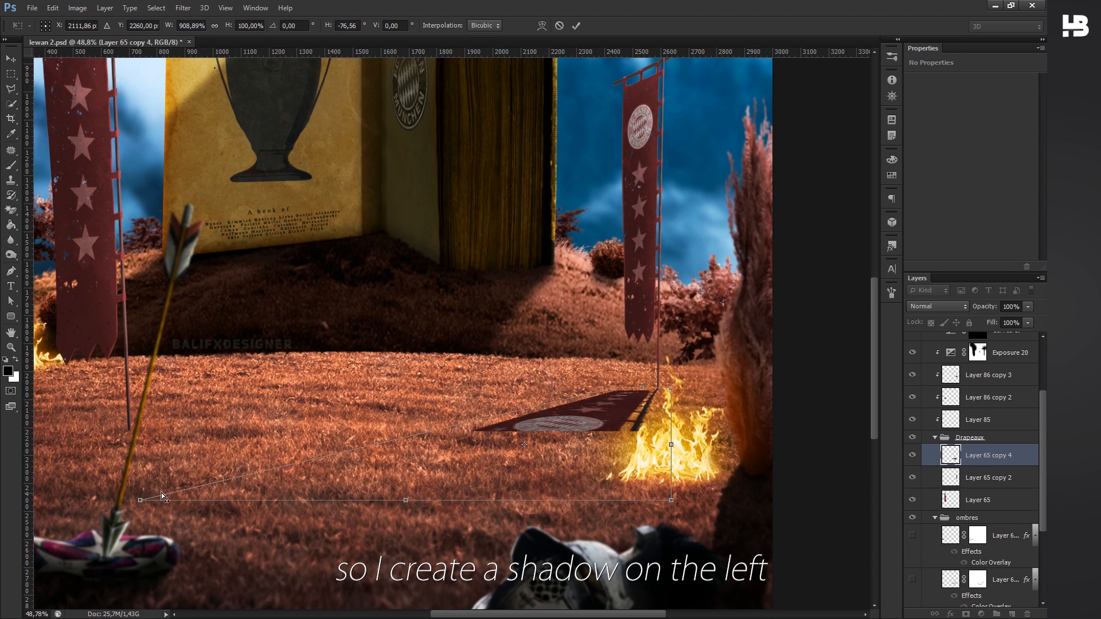
pyautogui.moveTo(588, 502); pyautogui.dragTo(433, 500)
pyautogui.moveTo(433, 501); pyautogui.dragTo(475, 474)
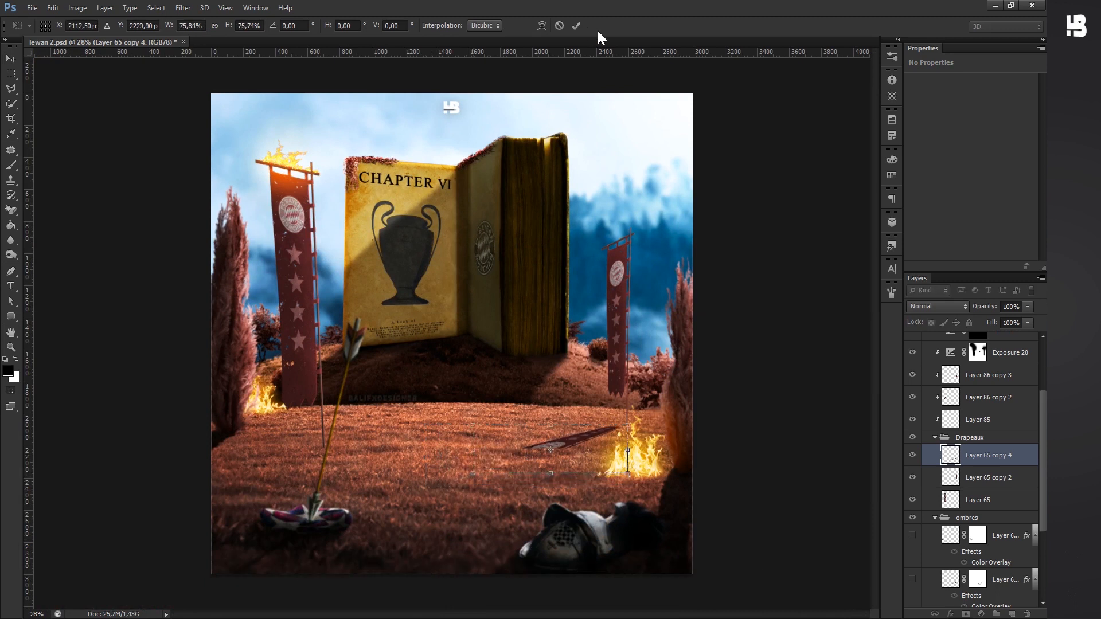
pyautogui.press('Return')
pyautogui.hotkey('ctrl', '-')
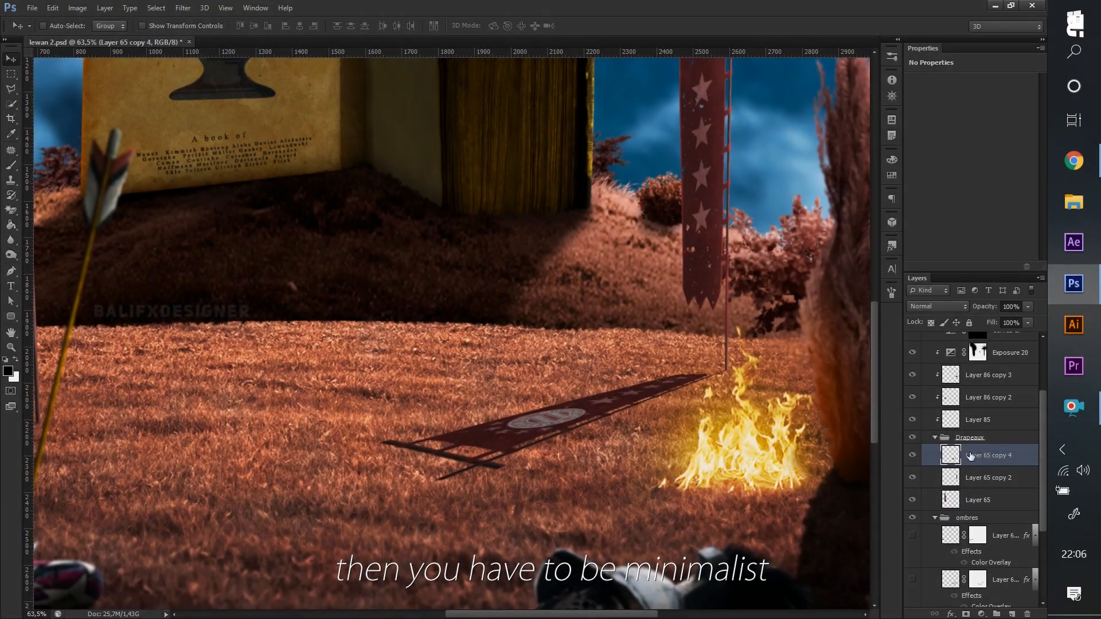
# - Add a Color Overlay in black (000000) at 100% opacity to the skewed banner layer
pyautogui.rightClick(980, 453)
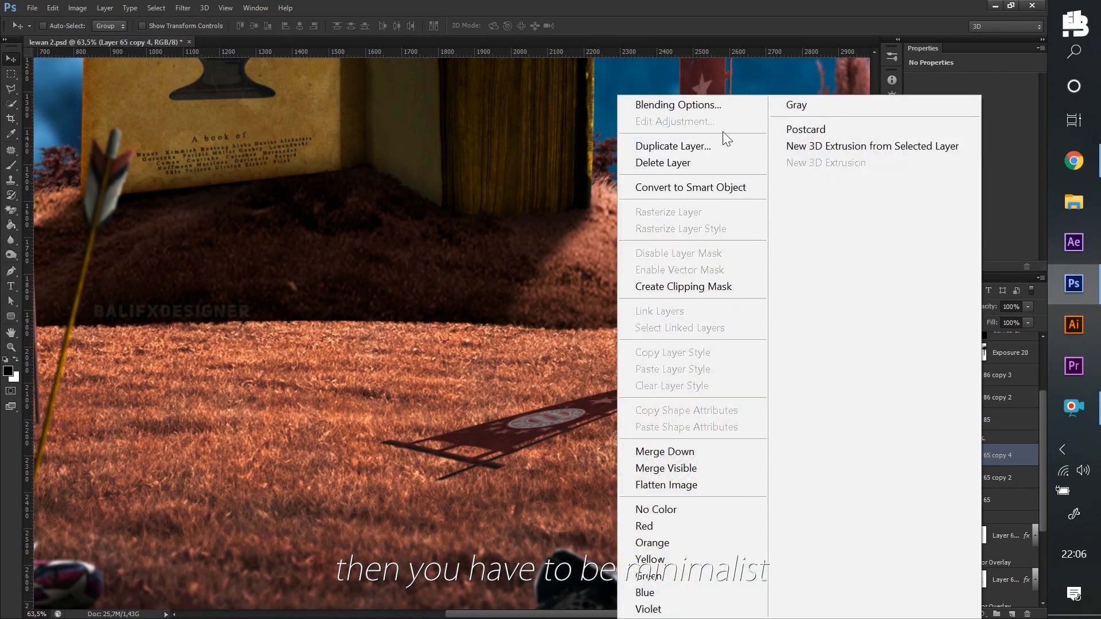
pyautogui.click(719, 106)
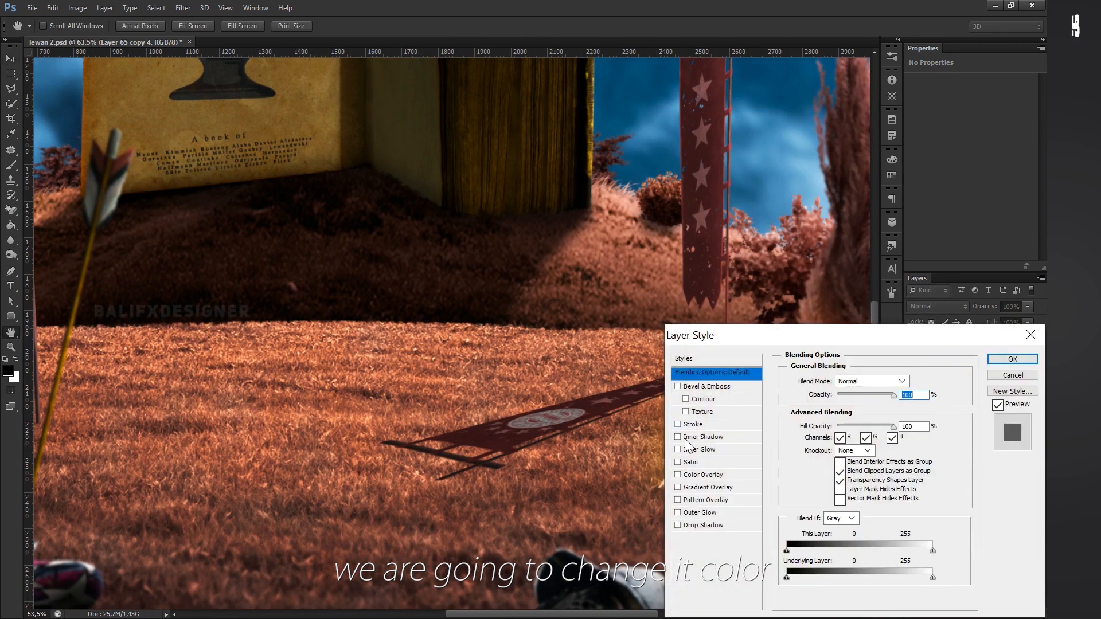
pyautogui.click(702, 476)
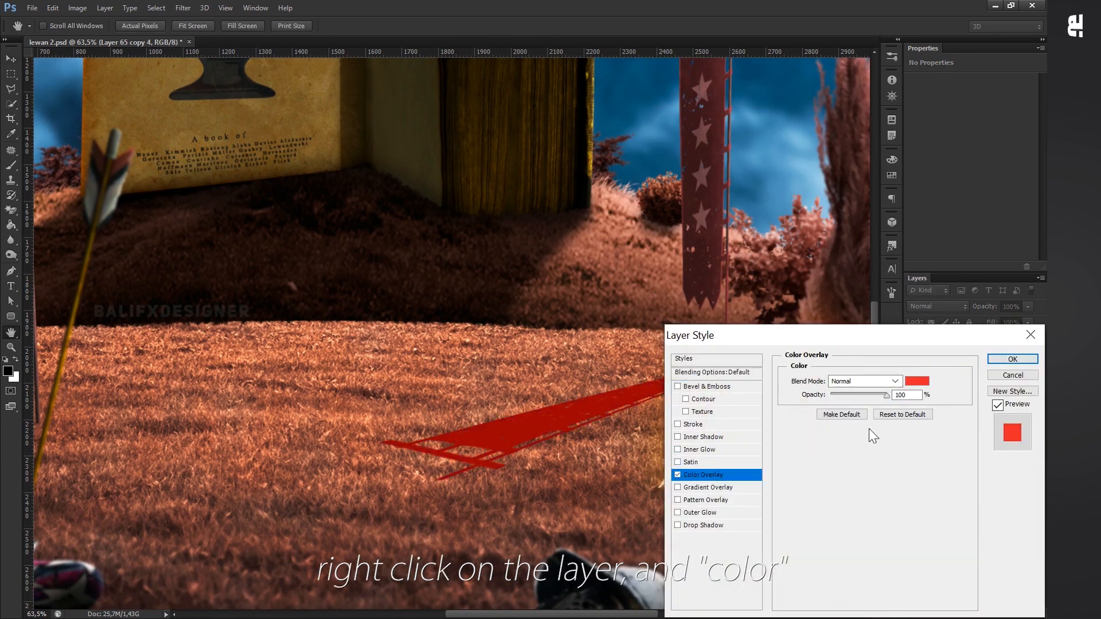
pyautogui.click(917, 382)
pyautogui.click(680, 522)
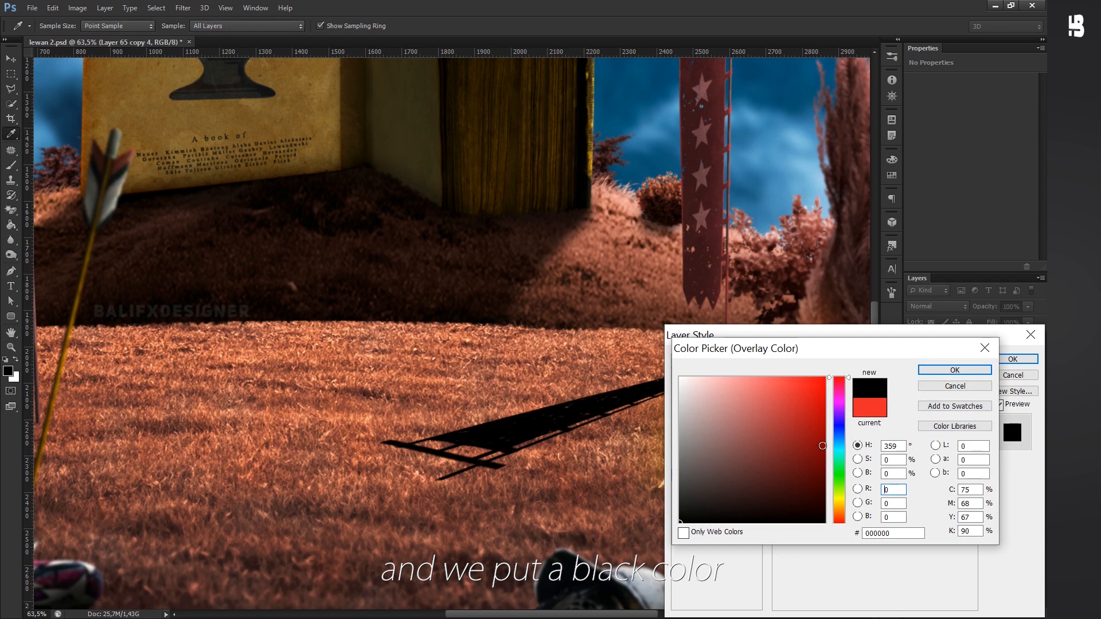
pyautogui.click(948, 370)
pyautogui.click(1013, 359)
pyautogui.scroll(-3, 619, 440)
pyautogui.scroll(-3, 619, 439)
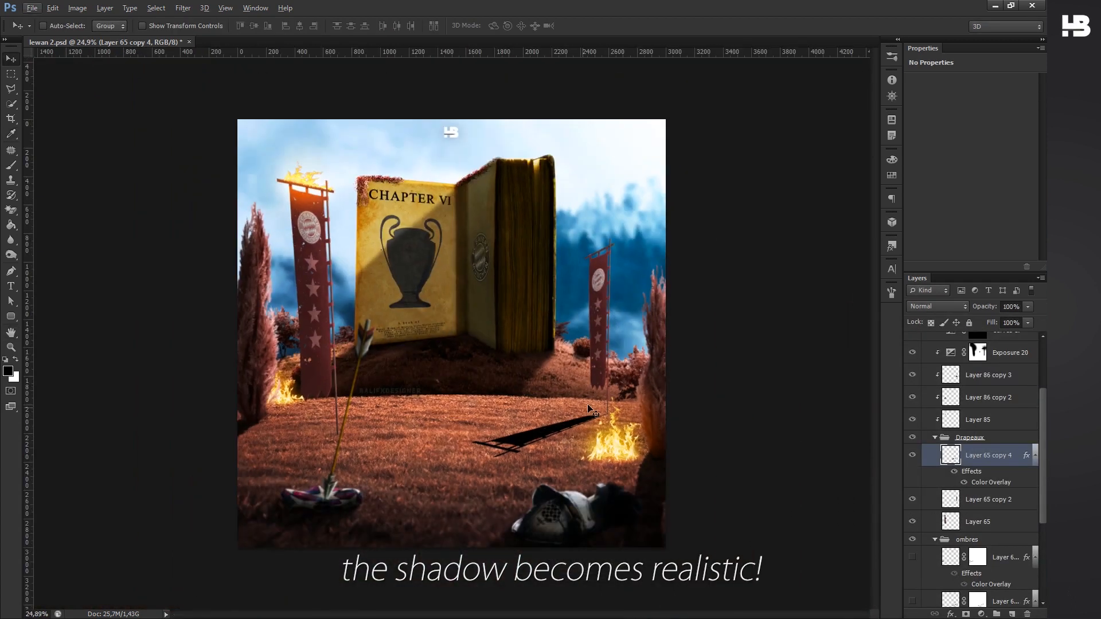
# - Warp the right-hand banner's shadow slightly, reshaping its far tip and middle so it lies naturally on the grass
pyautogui.scroll(5, 556, 459)
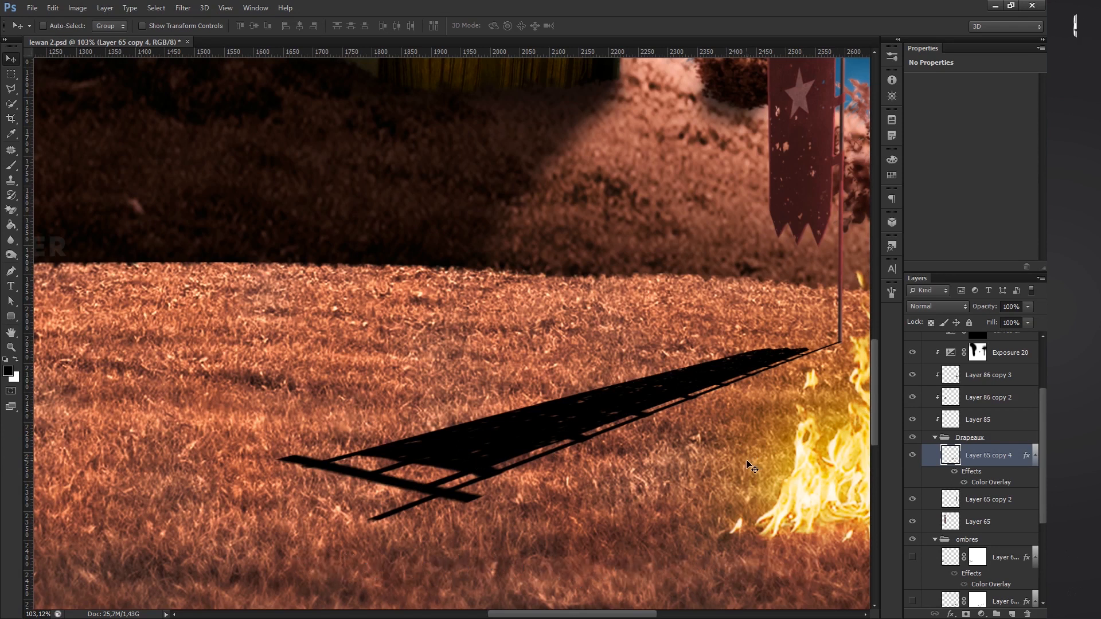
pyautogui.hotkey('ctrl', 't')
pyautogui.click(541, 25)
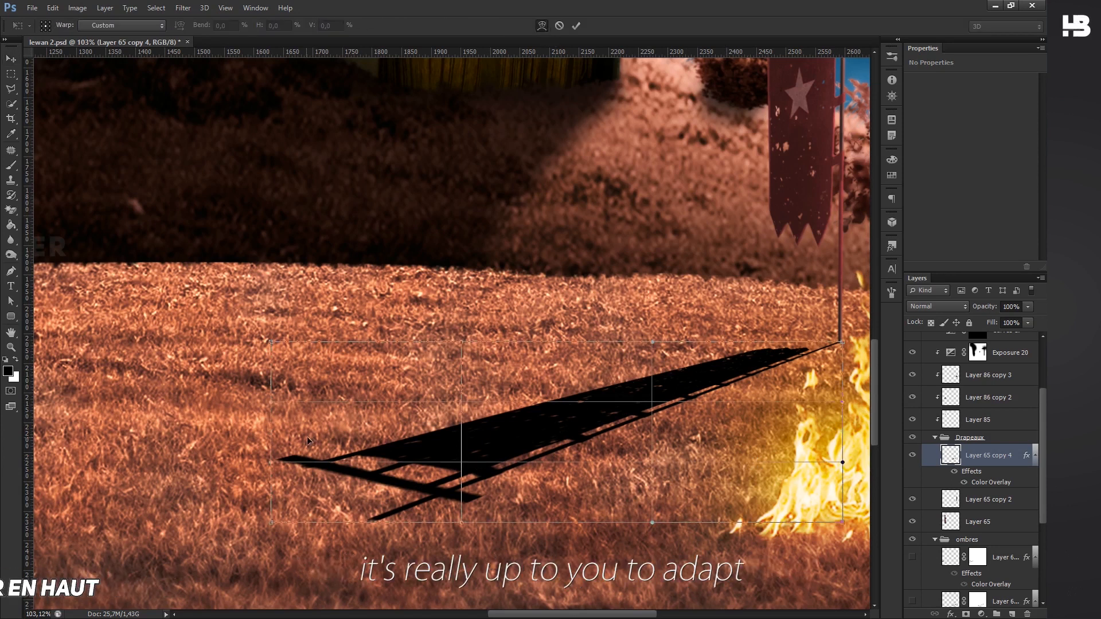
pyautogui.moveTo(297, 443); pyautogui.dragTo(298, 434)
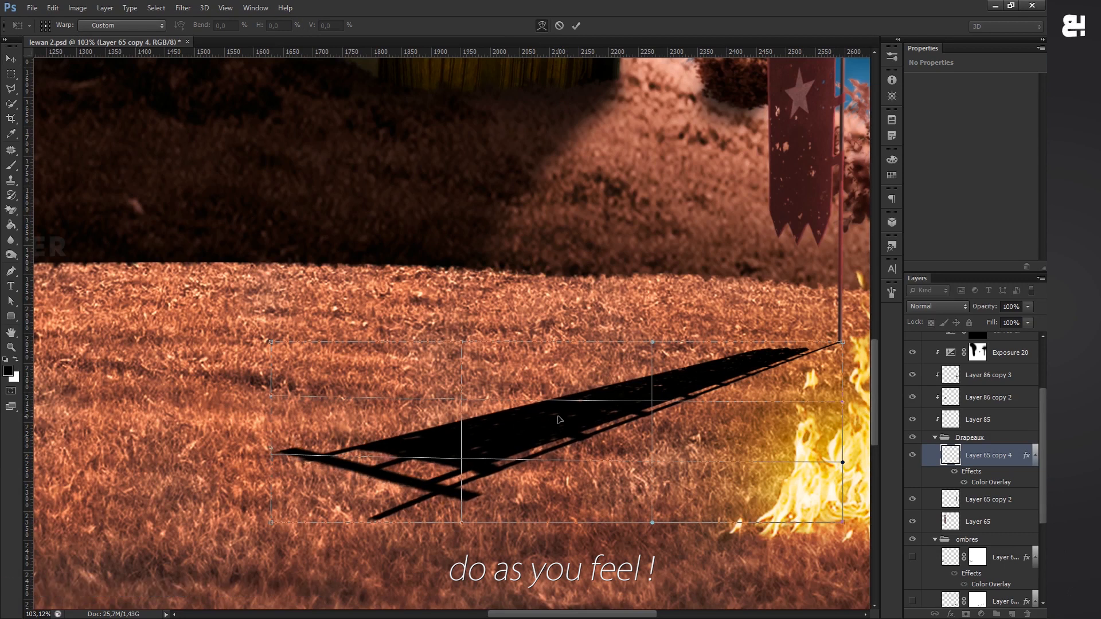
pyautogui.moveTo(560, 421); pyautogui.dragTo(561, 426)
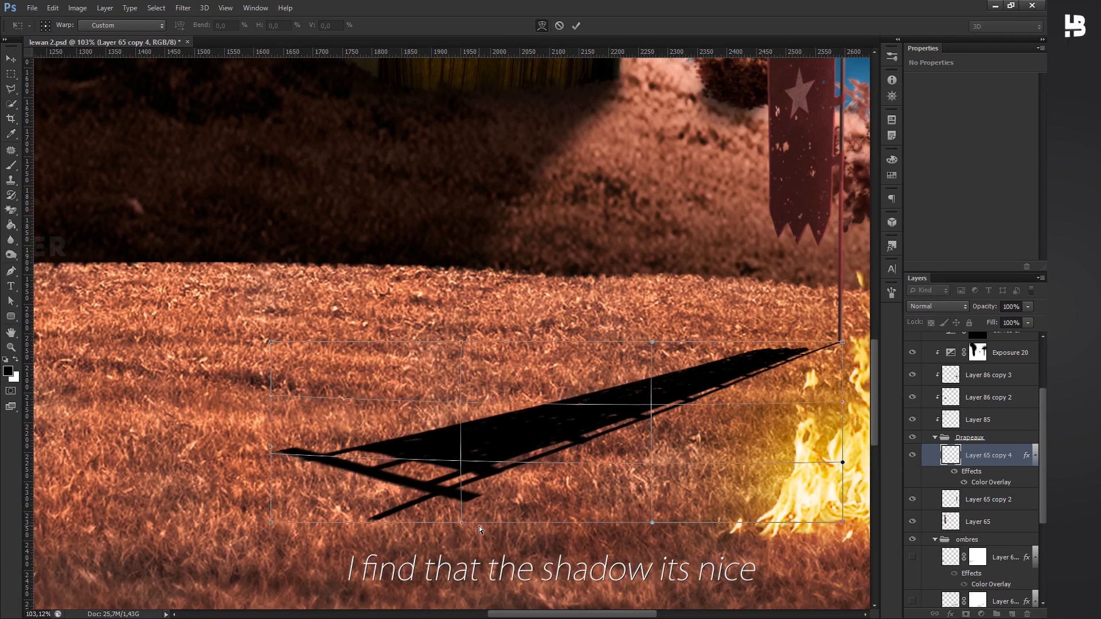
pyautogui.moveTo(464, 519); pyautogui.dragTo(466, 519)
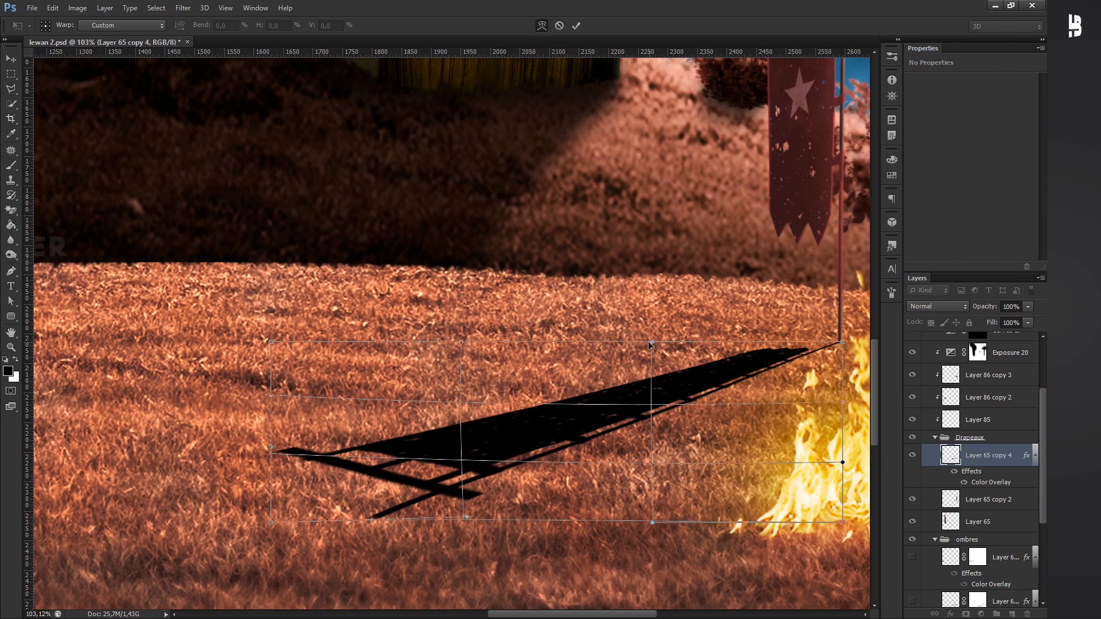
pyautogui.moveTo(662, 339); pyautogui.dragTo(663, 339)
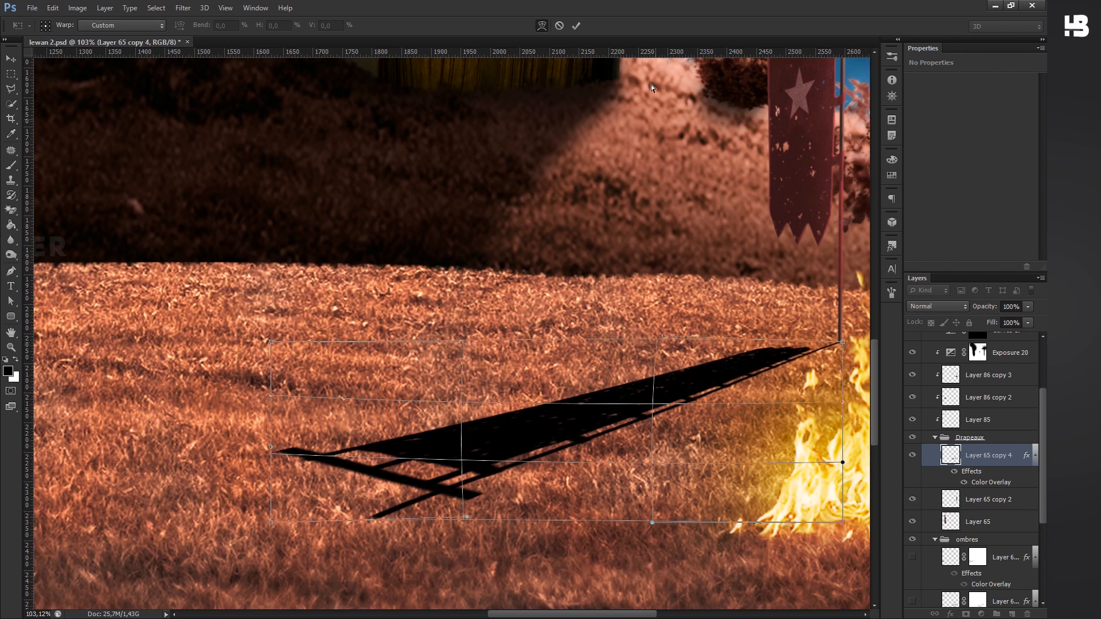
pyautogui.click(577, 26)
# - Lower the opacity of the right-hand banner's shadow layer to 55%
pyautogui.scroll(-5, 724, 431)
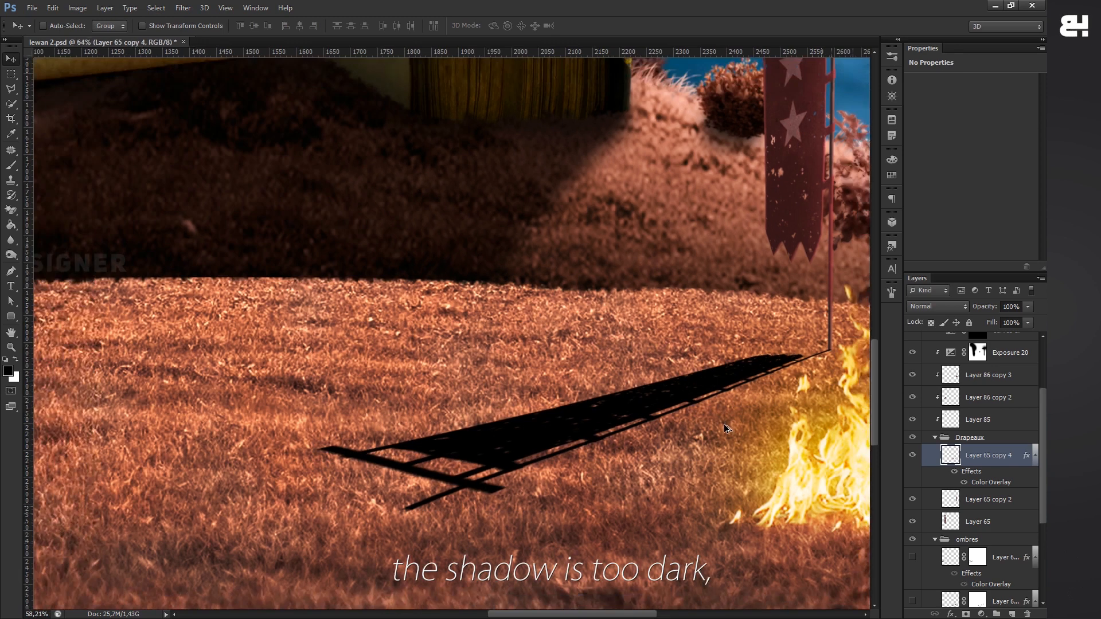
pyautogui.scroll(-2, 726, 431)
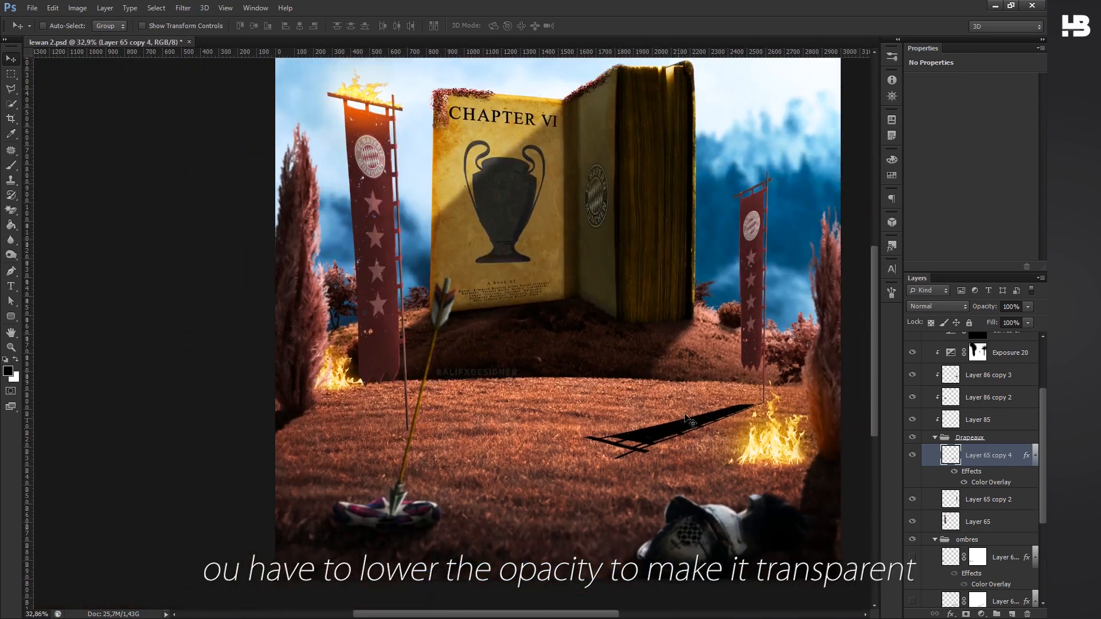
pyautogui.scroll(4, 718, 430)
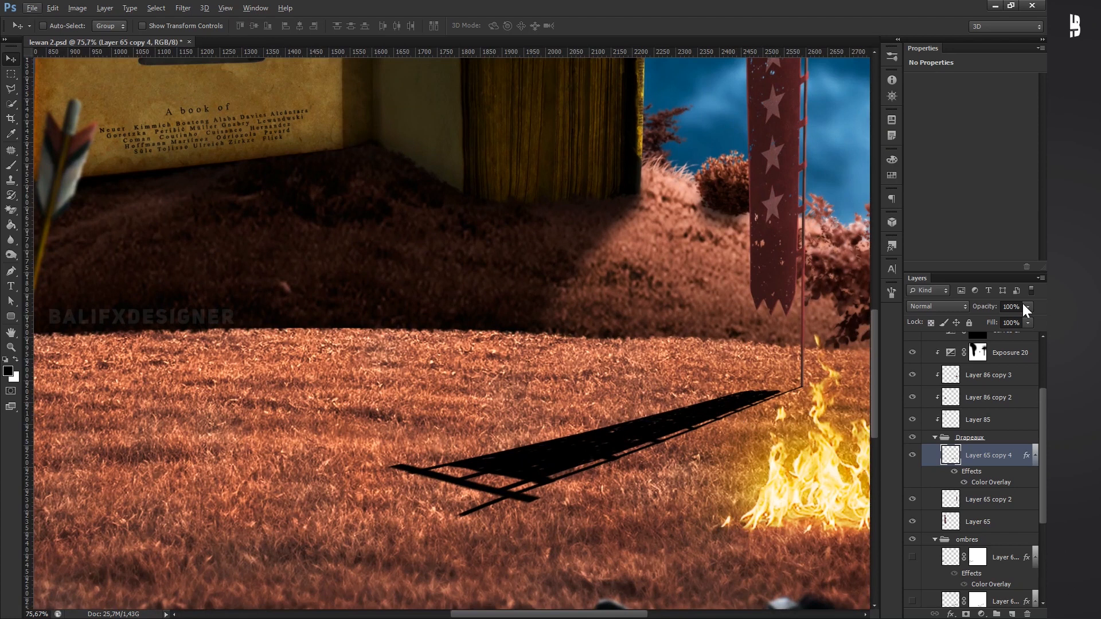
pyautogui.click(1024, 306)
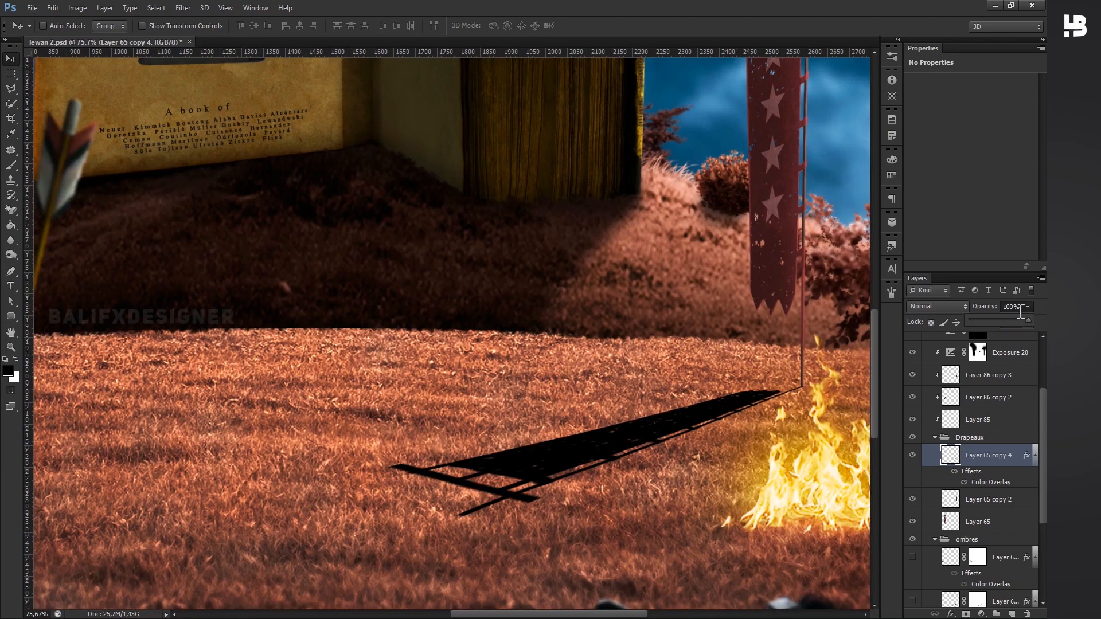
pyautogui.moveTo(1004, 319); pyautogui.dragTo(1005, 319)
pyautogui.scroll(-7, 495, 337)
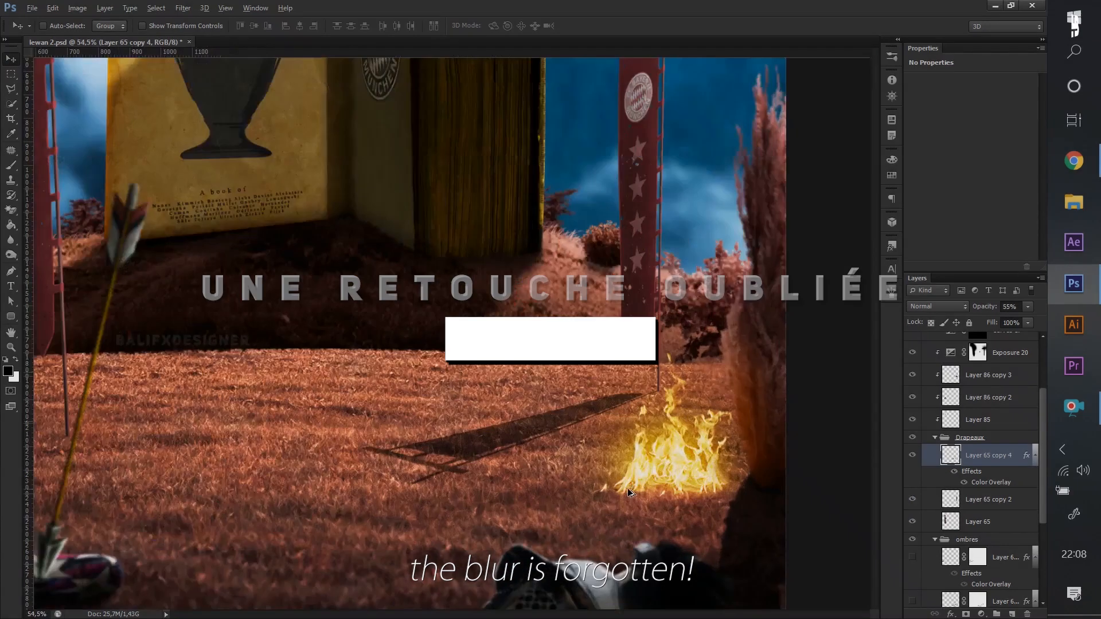
# - Resize the soft Blur tool brush and blur the right-hand banner's shadow progressively towards its far end
pyautogui.scroll(1, 630, 492)
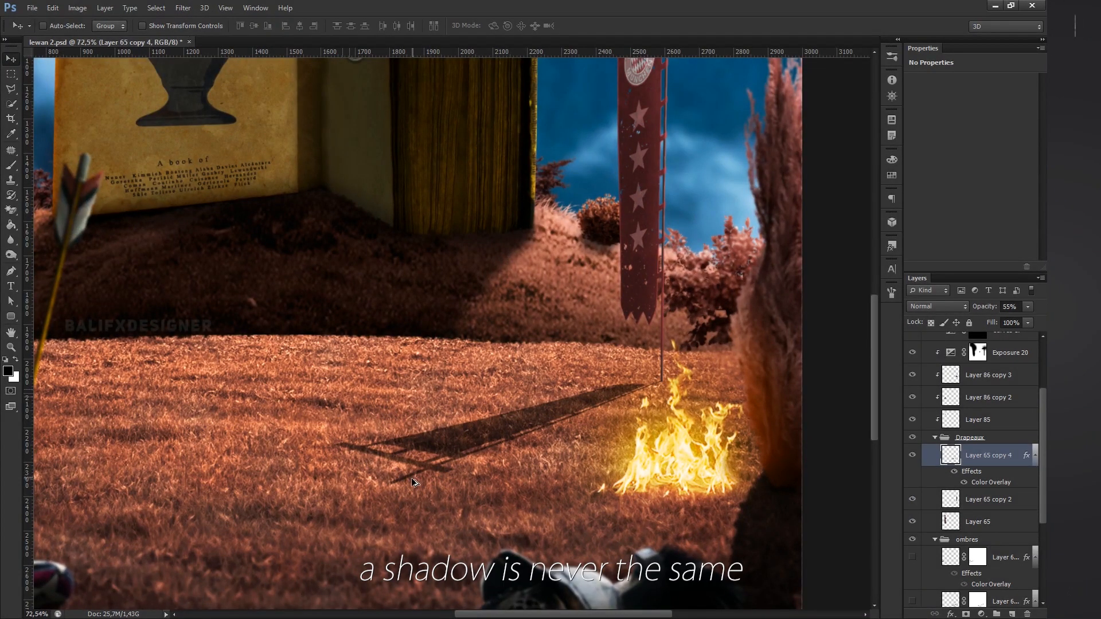
pyautogui.scroll(3, 415, 484)
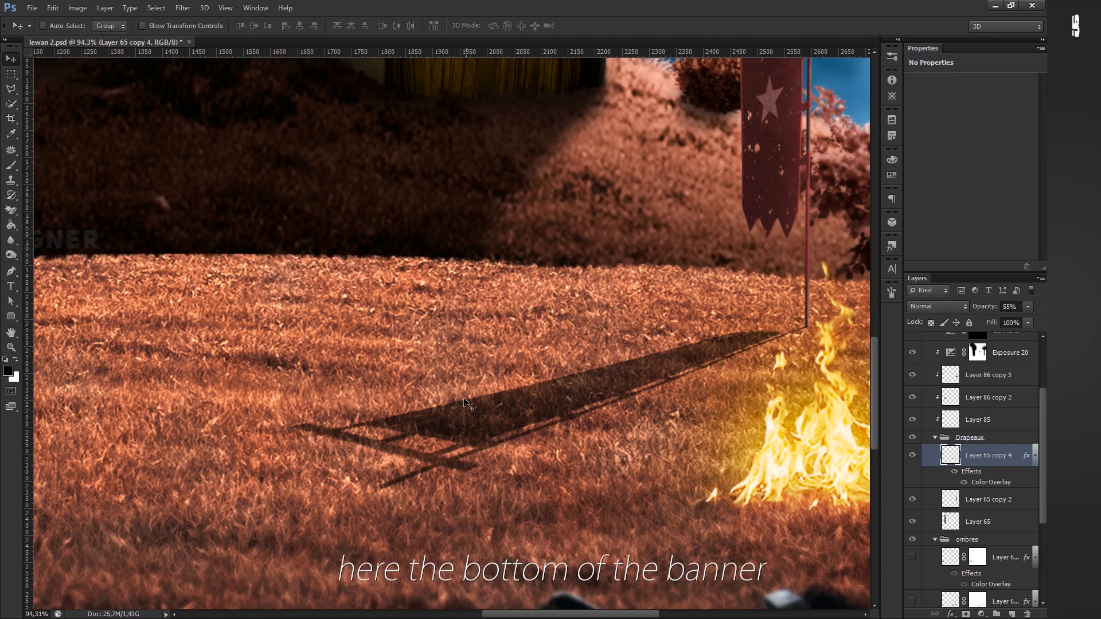
pyautogui.scroll(-2, 661, 342)
pyautogui.scroll(-2, 688, 436)
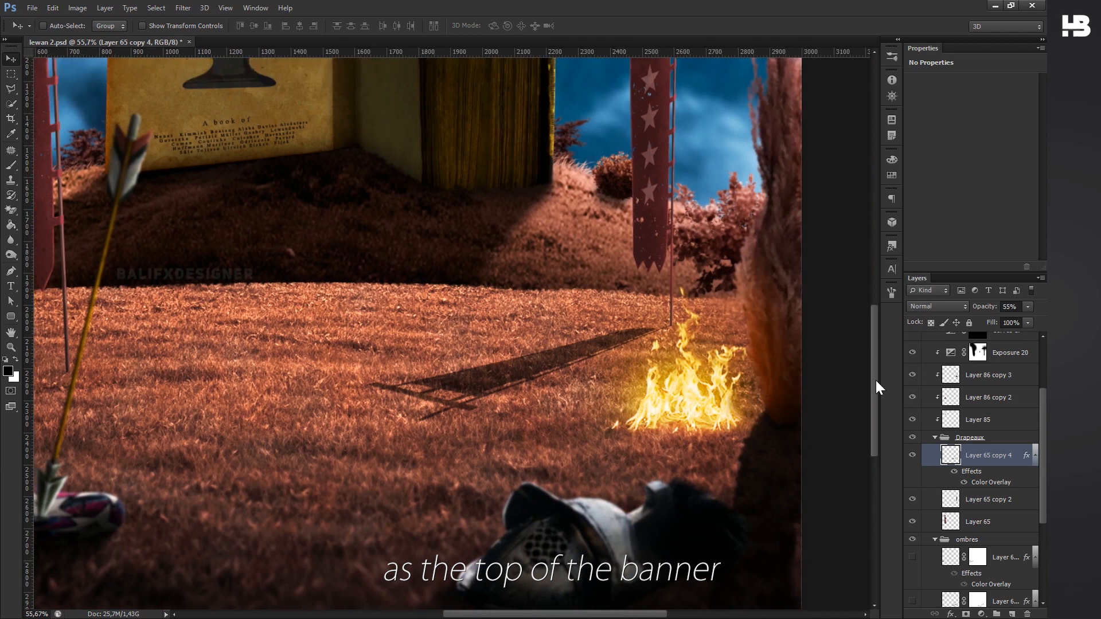
pyautogui.moveTo(879, 381); pyautogui.dragTo(883, 332)
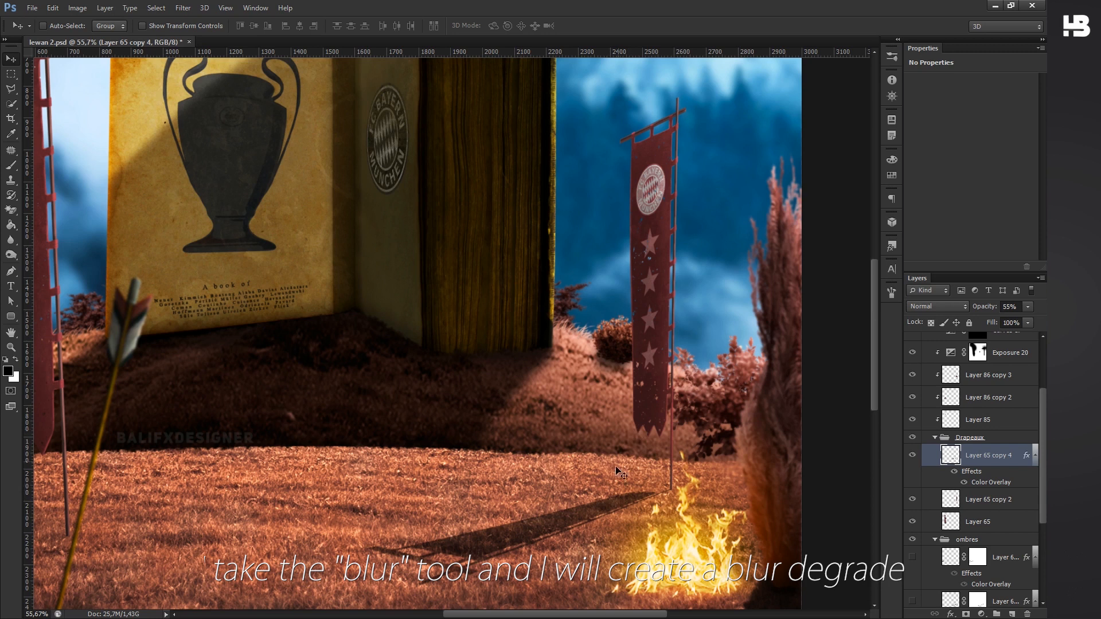
pyautogui.scroll(3, 596, 494)
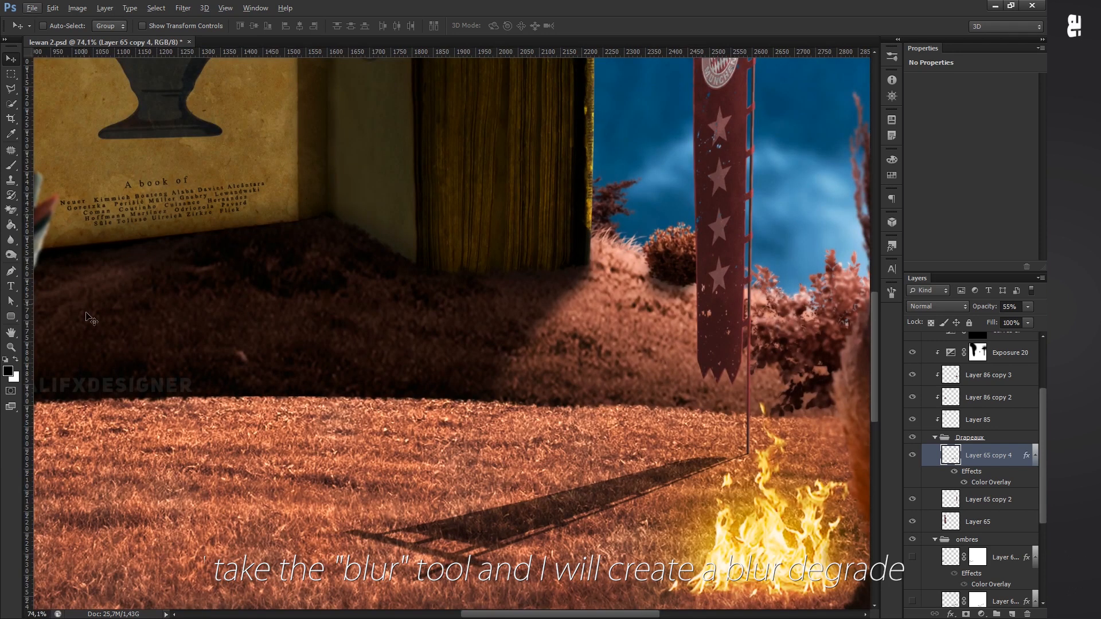
pyautogui.click(11, 241)
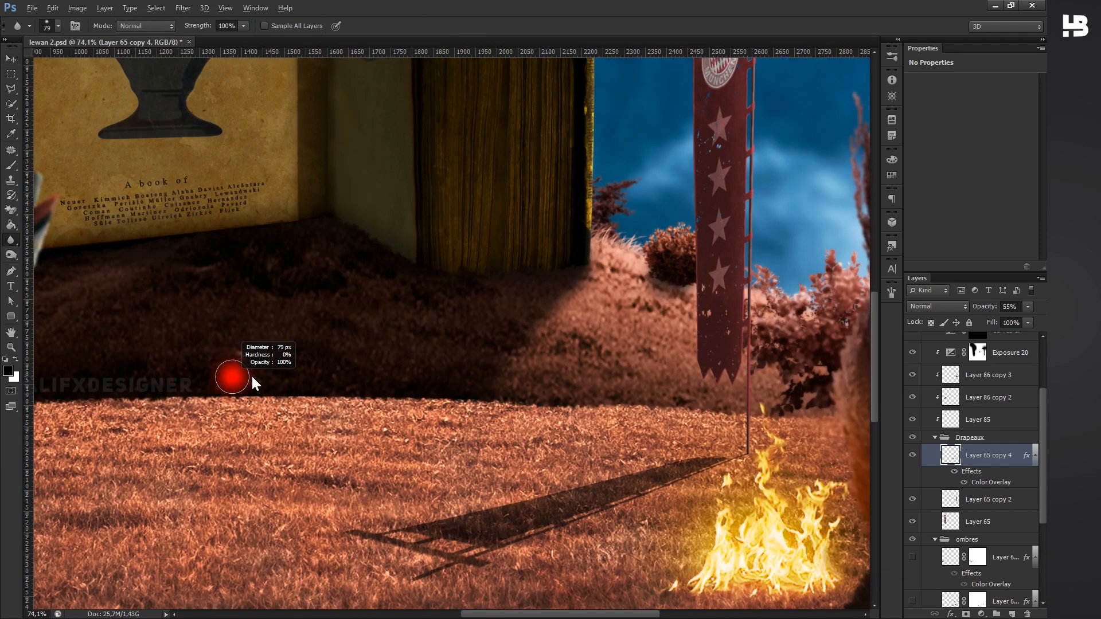
pyautogui.moveTo(244, 379); pyautogui.dragTo(308, 379)
pyautogui.scroll(1, 322, 459)
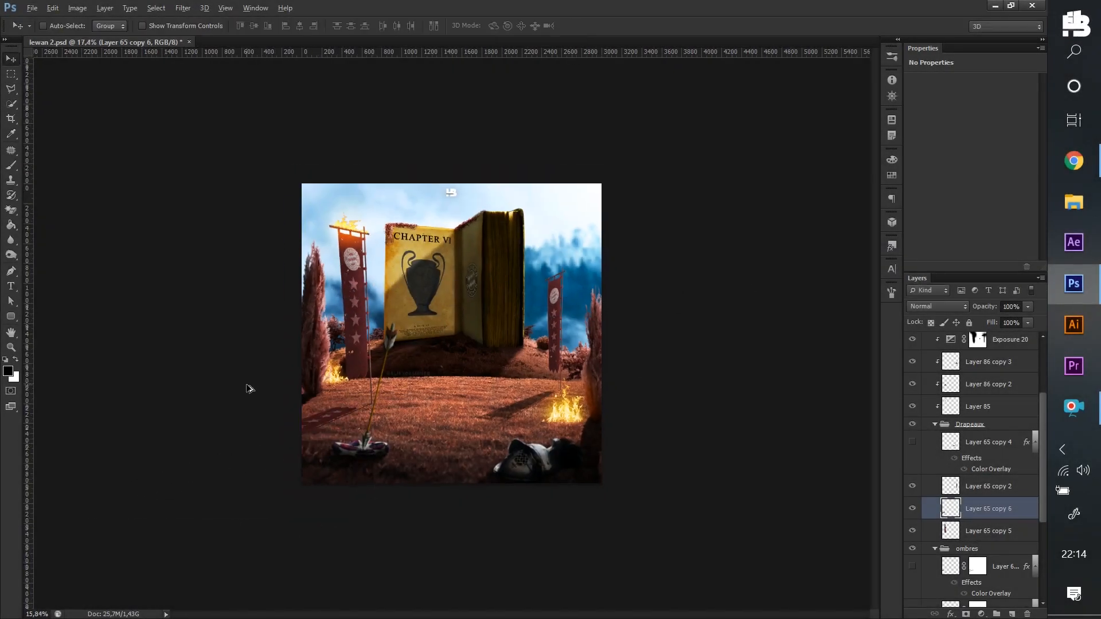
pyautogui.scroll(5, 249, 389)
# - Transform the left banner's duplicate so it lies across the grass to the left from the pole's base
pyautogui.scroll(-5, 249, 389)
pyautogui.scroll(3, 218, 425)
pyautogui.hotkey('ctrl', 't')
pyautogui.scroll(-5, 187, 460)
pyautogui.press('Return')
pyautogui.scroll(10, 187, 459)
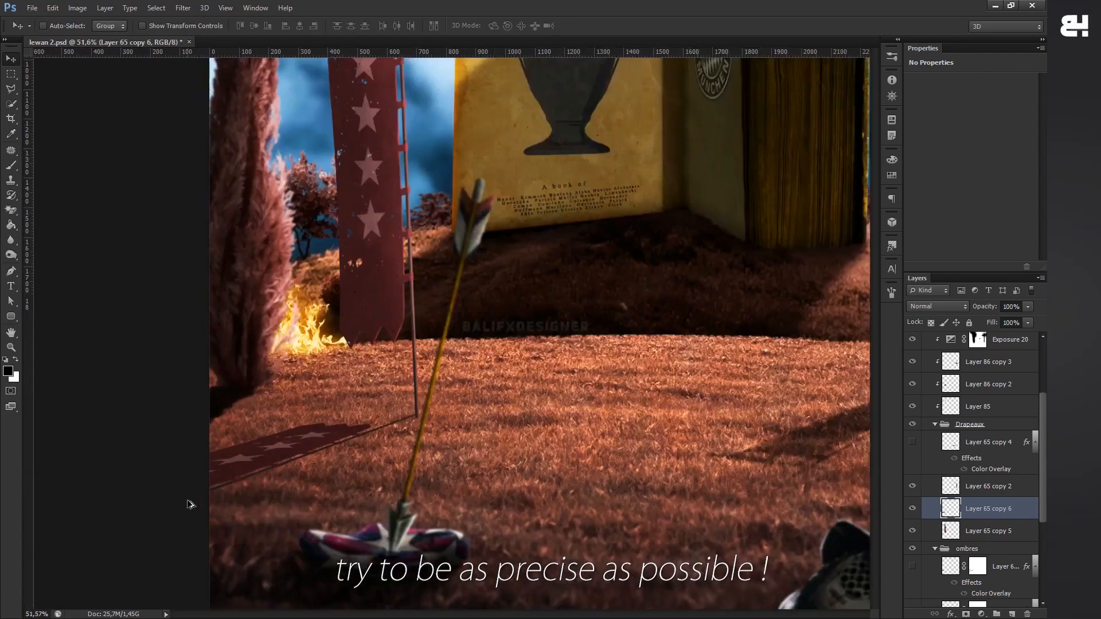
# - Give the left banner's shadow layer a black Color Overlay and reduce the layer's opacity
pyautogui.scroll(-3, 190, 505)
pyautogui.scroll(3, 200, 430)
pyautogui.scroll(-3, 201, 430)
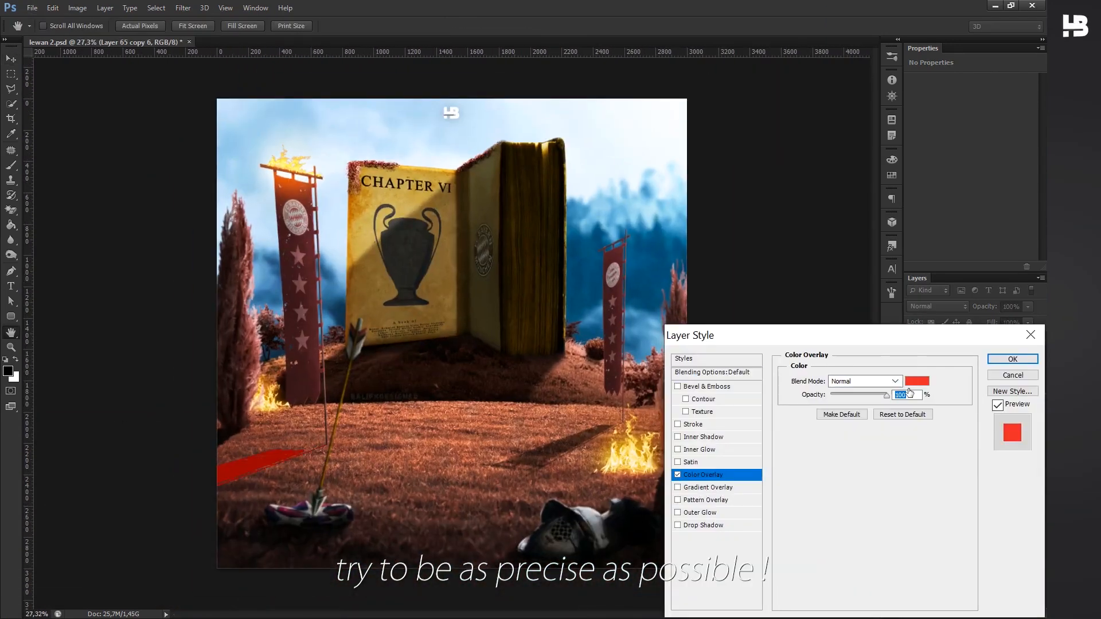
pyautogui.click(912, 383)
pyautogui.click(1013, 359)
pyautogui.click(1028, 307)
pyautogui.moveTo(1031, 321); pyautogui.dragTo(1003, 321)
# - Soften the left banner's shadow with the Blur tool
pyautogui.click(11, 240)
pyautogui.scroll(5, 224, 471)
pyautogui.scroll(-4, 464, 351)
pyautogui.moveTo(464, 351); pyautogui.dragTo(443, 354)
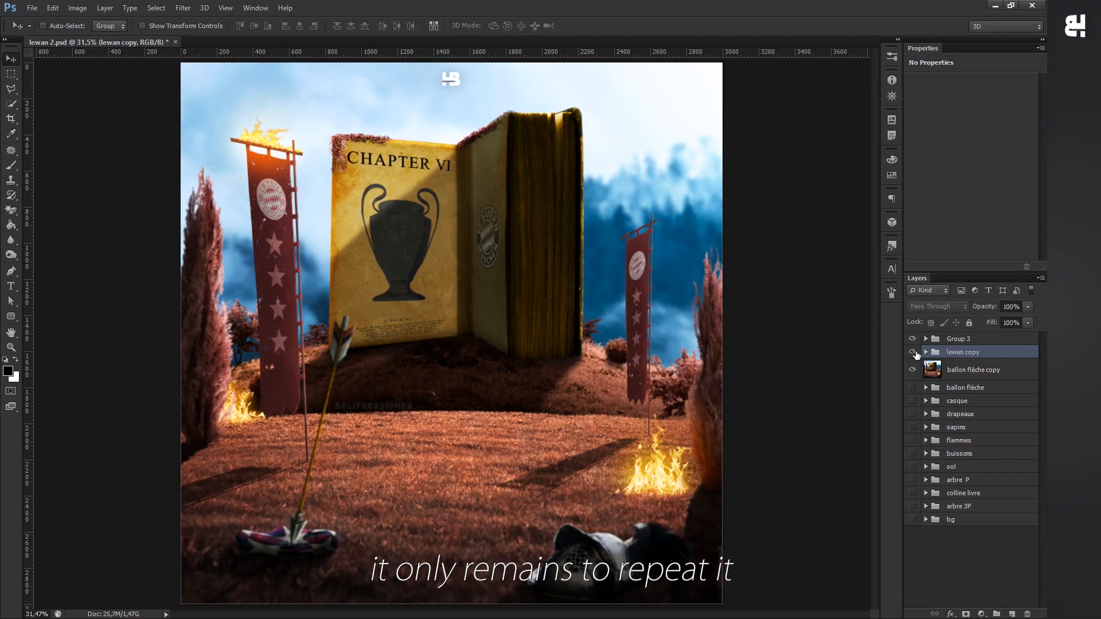
# - Show the lewan copy group and inspect the footballer from his face down to where his feet meet the grass
pyautogui.click(913, 351)
pyautogui.scroll(3, 442, 207)
pyautogui.scroll(3, 443, 207)
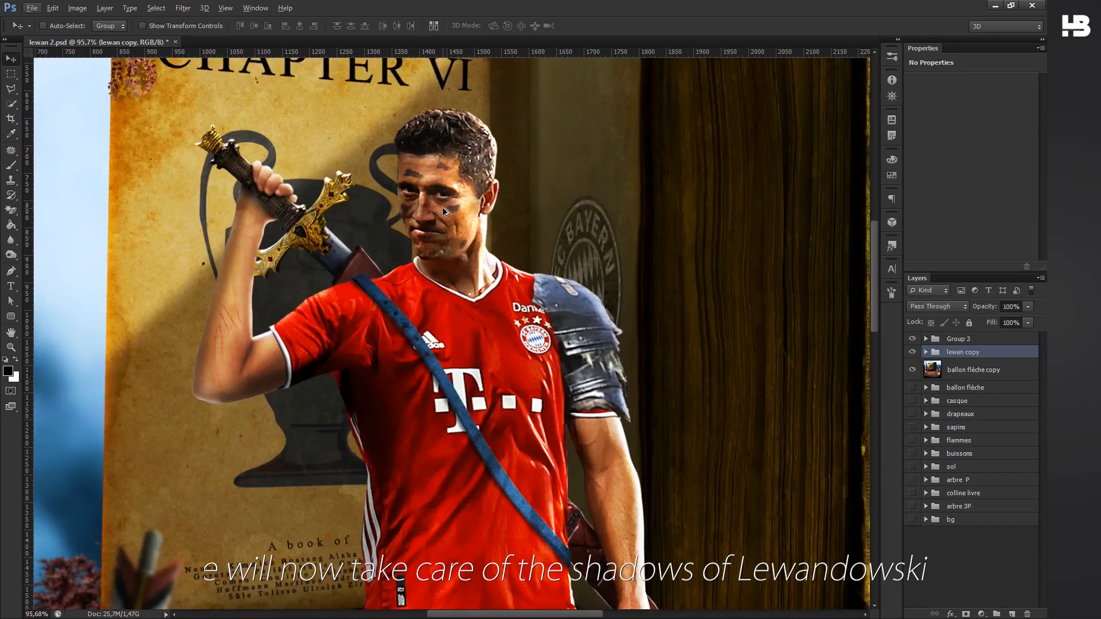
pyautogui.scroll(-3, 442, 214)
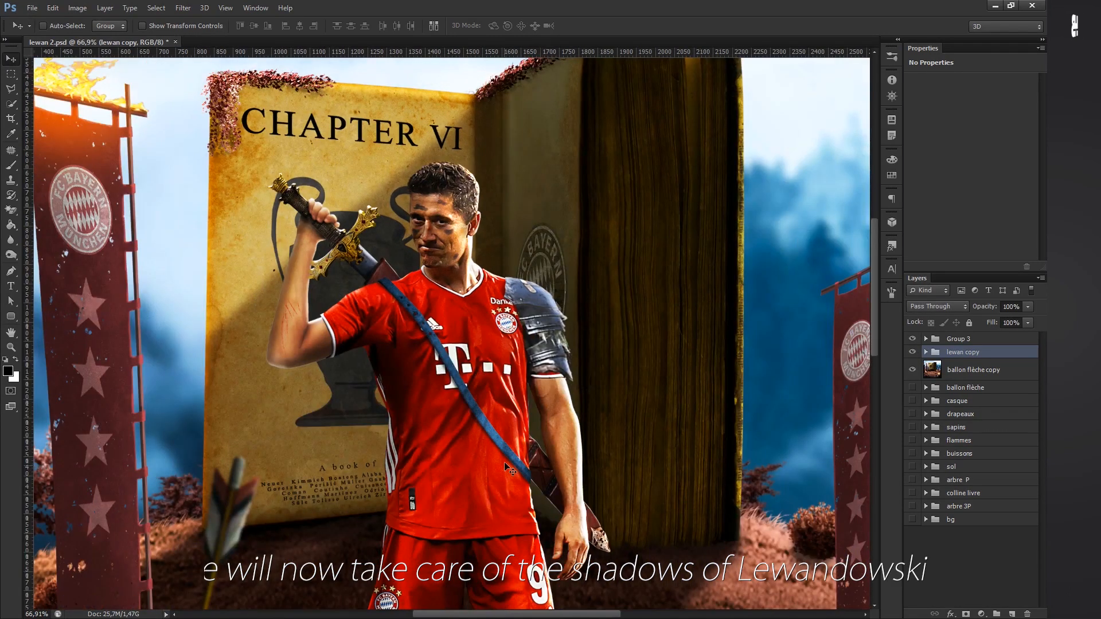
pyautogui.scroll(2, 596, 483)
pyautogui.scroll(-2, 596, 483)
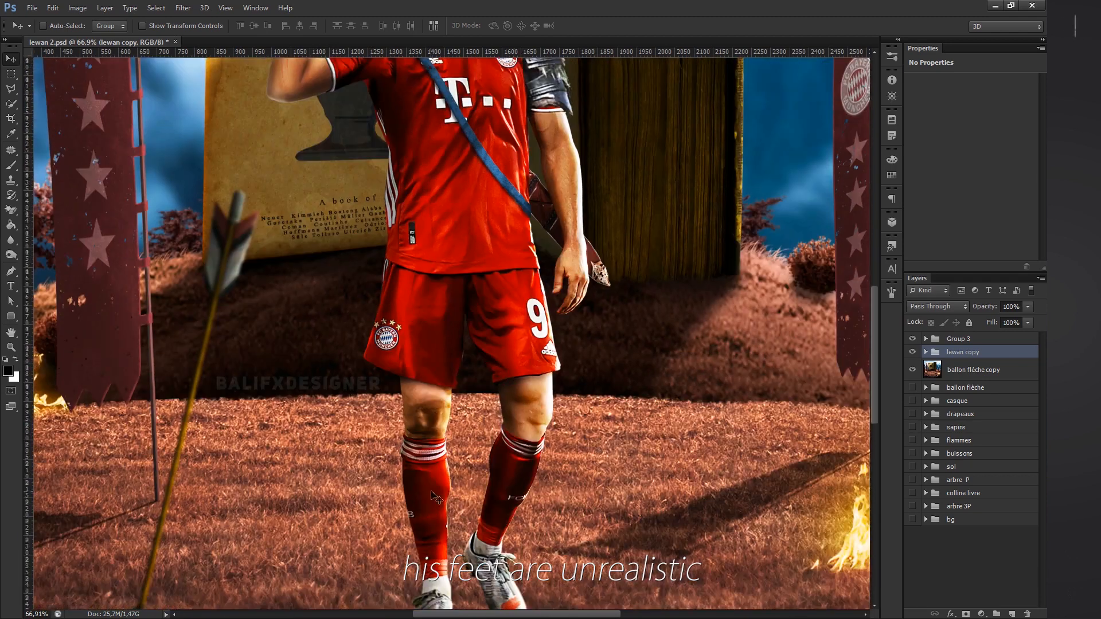
pyautogui.scroll(-4, 198, 185)
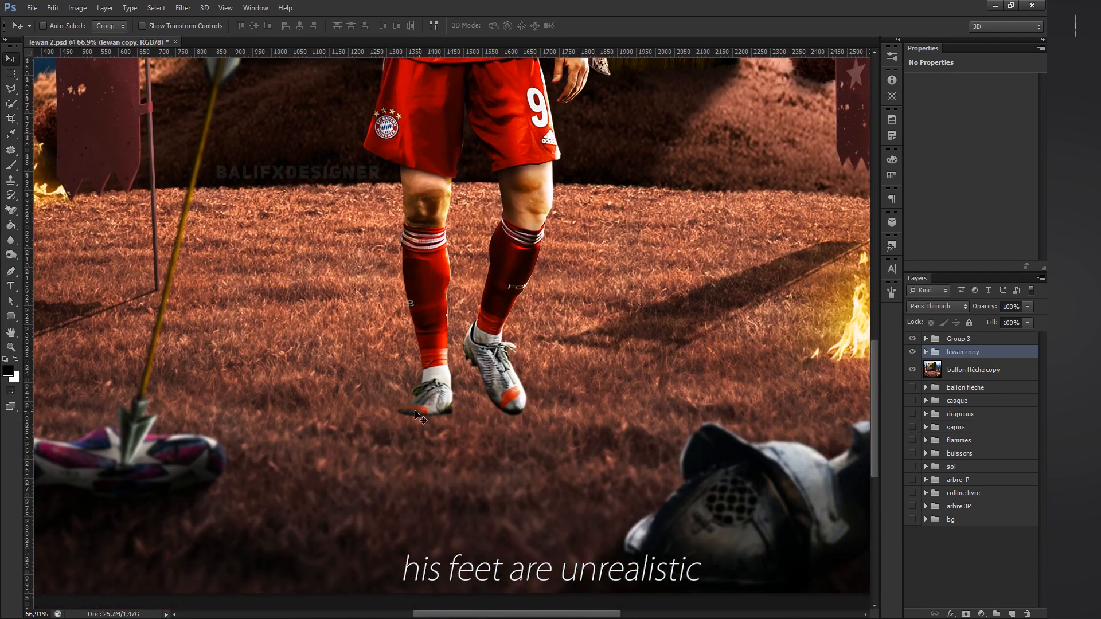
pyautogui.scroll(-5, 426, 417)
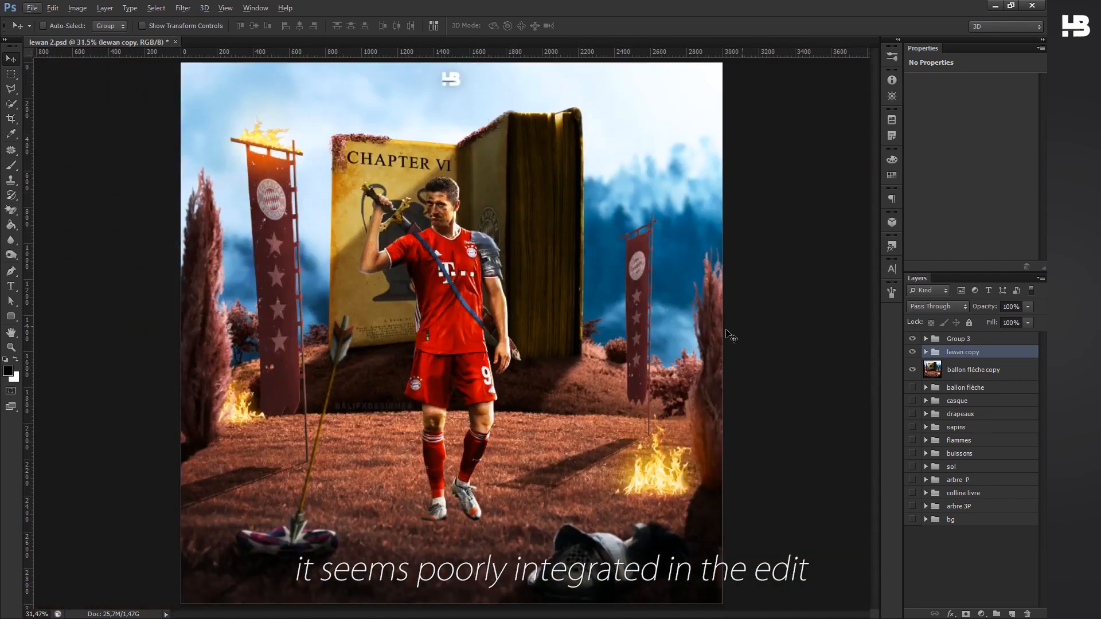
# - Duplicate the lewan copy group and merge the duplicate with a new empty layer
pyautogui.click(913, 352)
pyautogui.click(913, 353)
pyautogui.hotkey('ctrl', 'j')
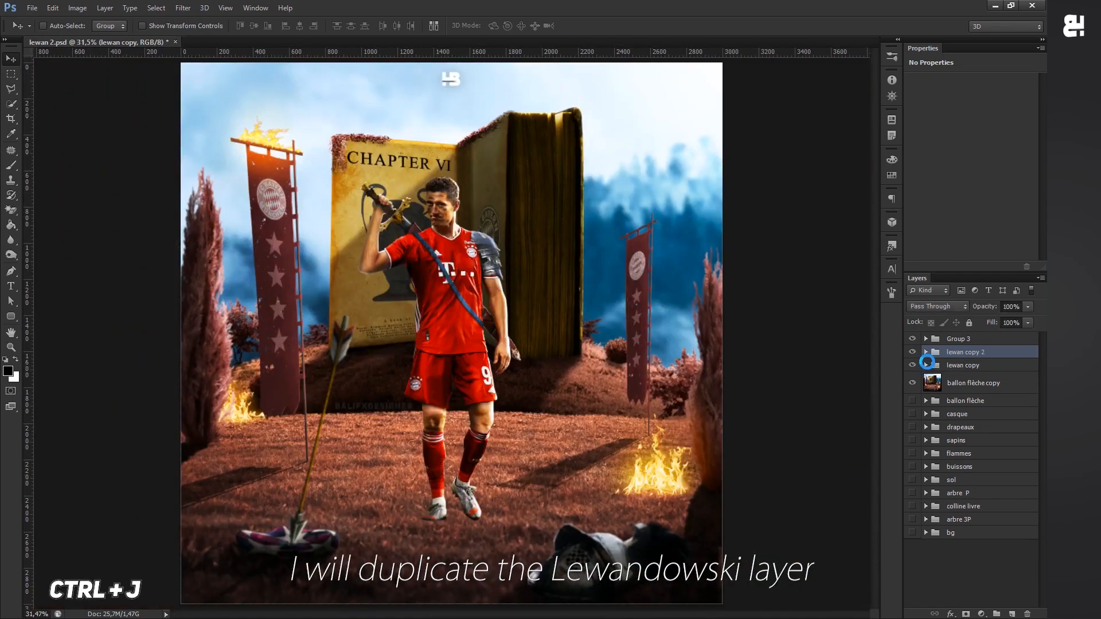
pyautogui.click(1012, 614)
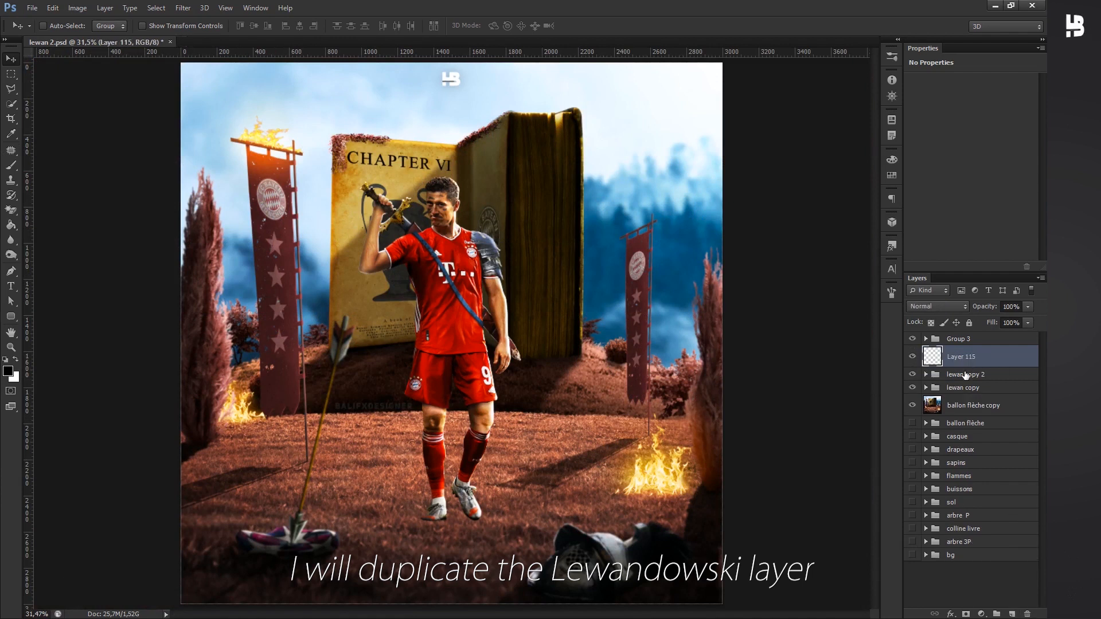
pyautogui.keyDown('shift'); pyautogui.click(967, 376); pyautogui.keyUp('shift')
pyautogui.hotkey('ctrl', 'e')
# - Flip the merged footballer layer vertically and move it straight down so its feet meet the original's feet
pyautogui.hotkey('ctrl', 't')
pyautogui.rightClick(434, 257)
pyautogui.click(480, 510)
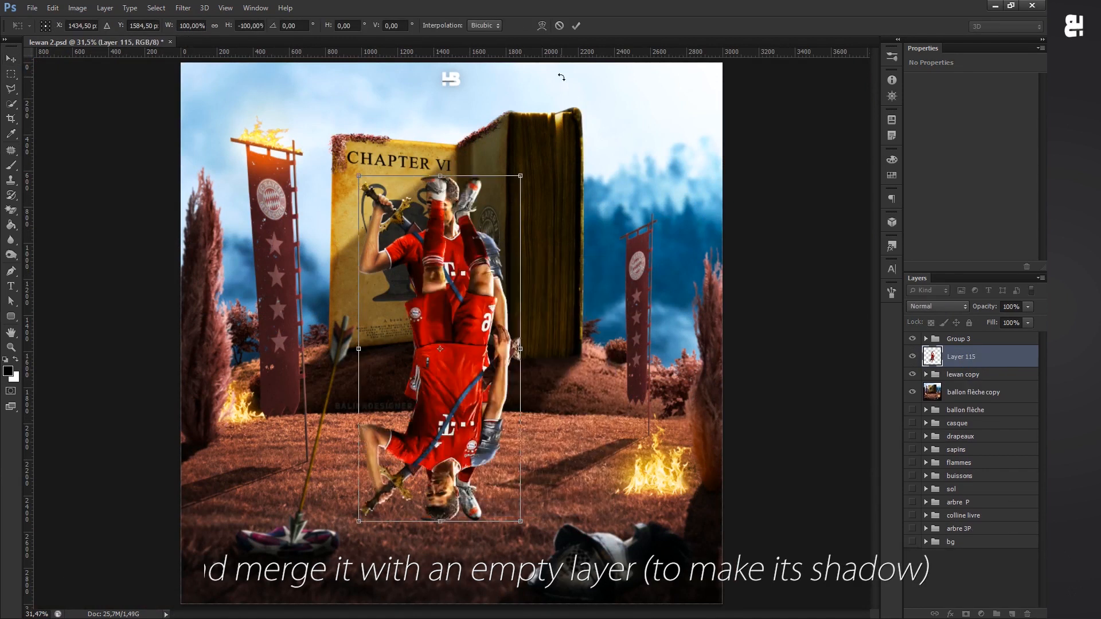
pyautogui.press('Return')
pyautogui.moveTo(487, 249); pyautogui.dragTo(465, 571)
pyautogui.scroll(-3, 471, 516)
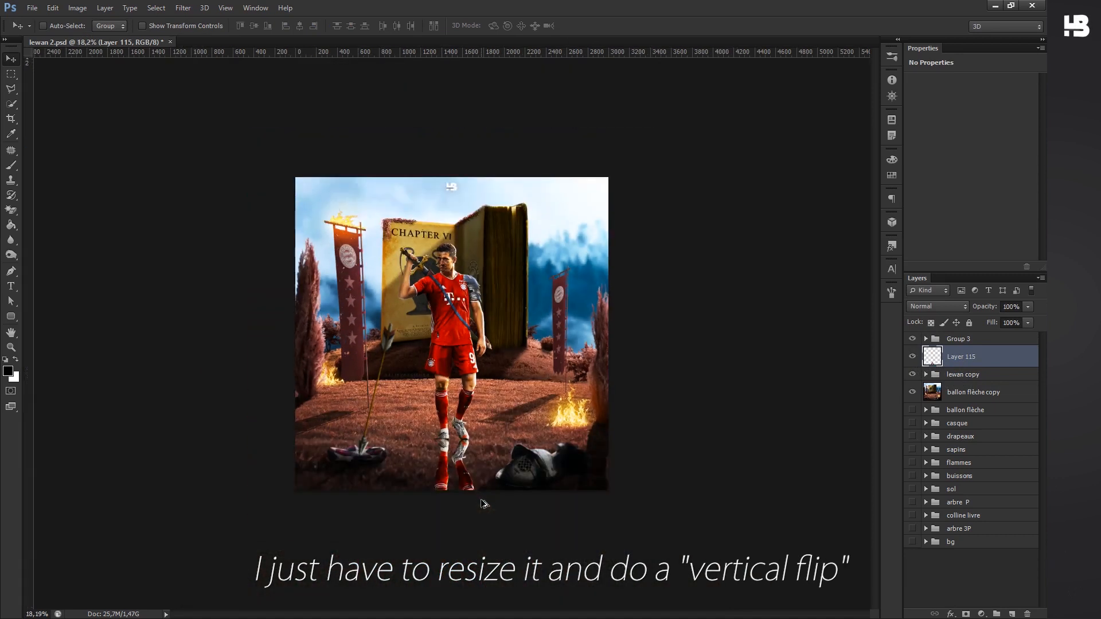
# - Distort the flipped footballer down to the left like a cast shadow, shortening its height to 63.54%
pyautogui.hotkey('ctrl', 't')
pyautogui.scroll(-1, 458, 551)
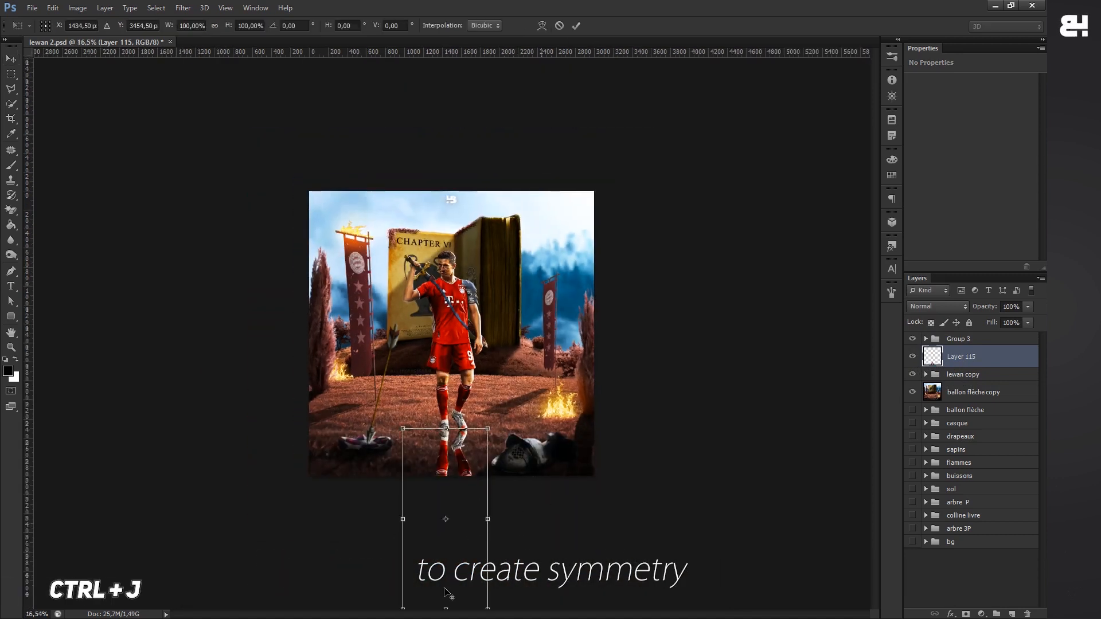
pyautogui.scroll(-1, 448, 597)
pyautogui.moveTo(446, 584); pyautogui.dragTo(270, 523)
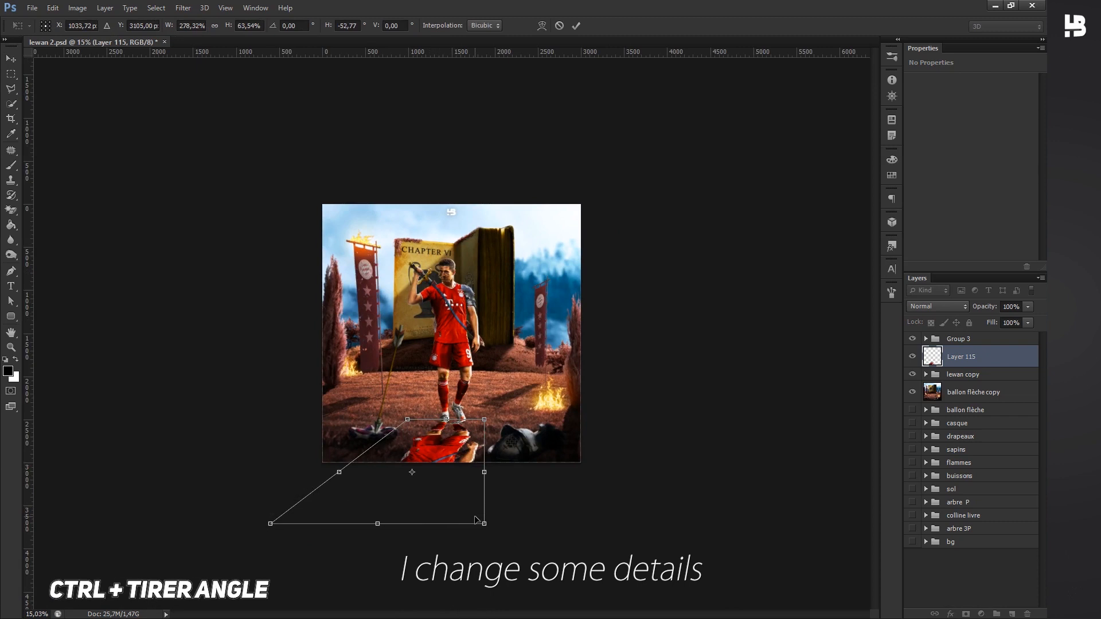
pyautogui.keyDown('ctrl'); pyautogui.moveTo(438, 522); pyautogui.dragTo(393, 522); pyautogui.keyUp('ctrl')
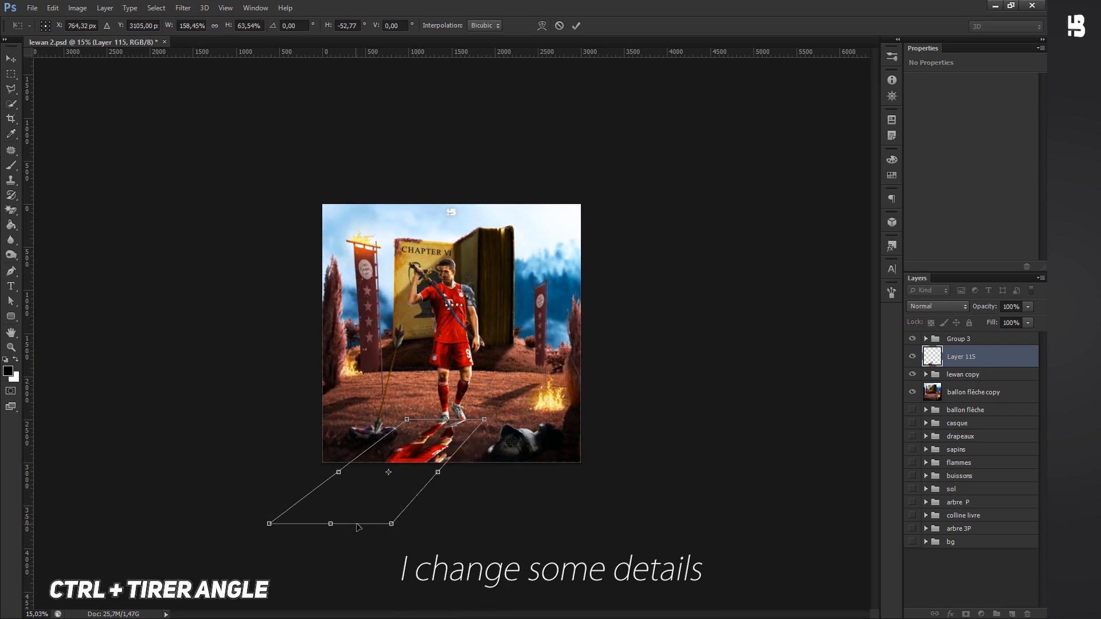
pyautogui.press('Return')
# - Adjust the slanted footballer copy at the boots and check where it meets both feet
pyautogui.scroll(5, 445, 413)
pyautogui.moveTo(457, 478); pyautogui.dragTo(456, 500)
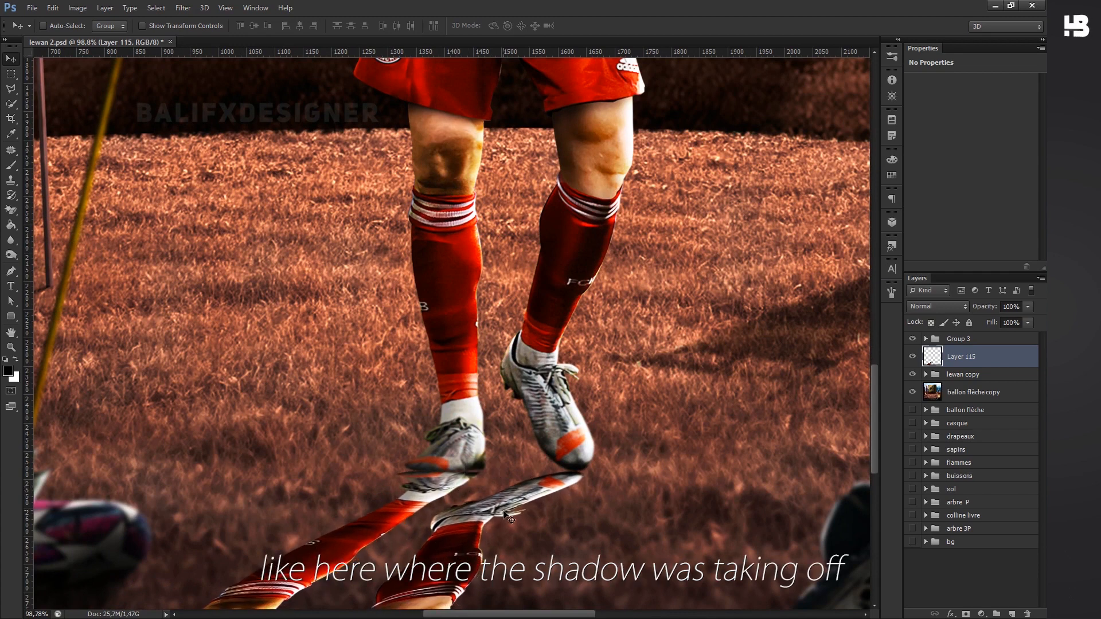
pyautogui.scroll(3, 462, 443)
pyautogui.scroll(-5, 452, 506)
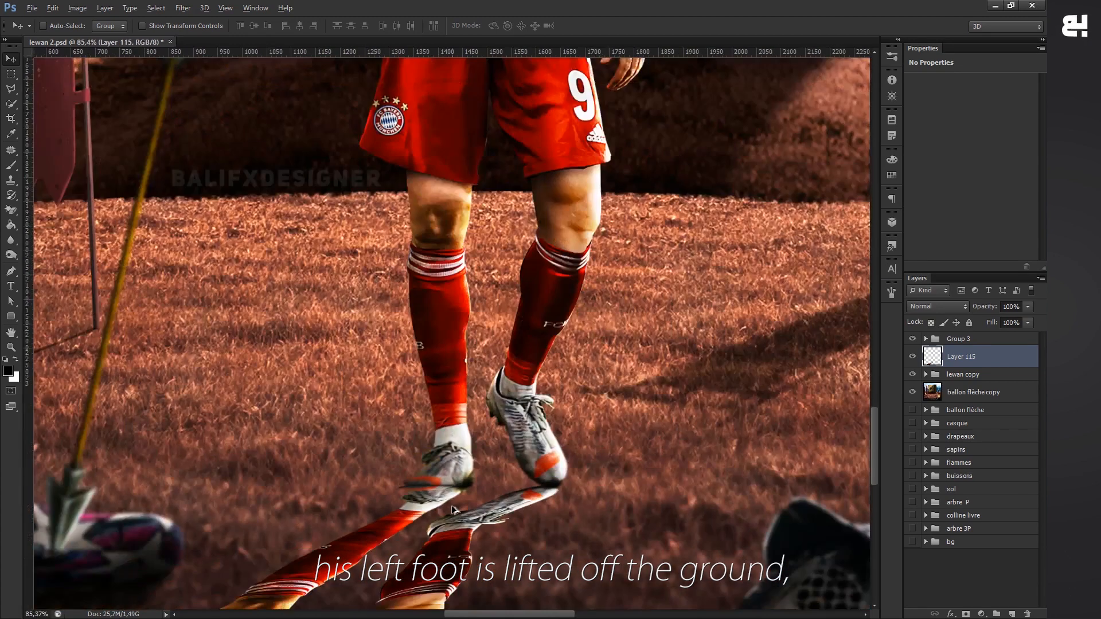
# - Start a Puppet Warp on the flipped footballer layer and pin its planted boot, shorts and legs to stabilise them
pyautogui.scroll(-5, 452, 508)
pyautogui.scroll(4, 446, 501)
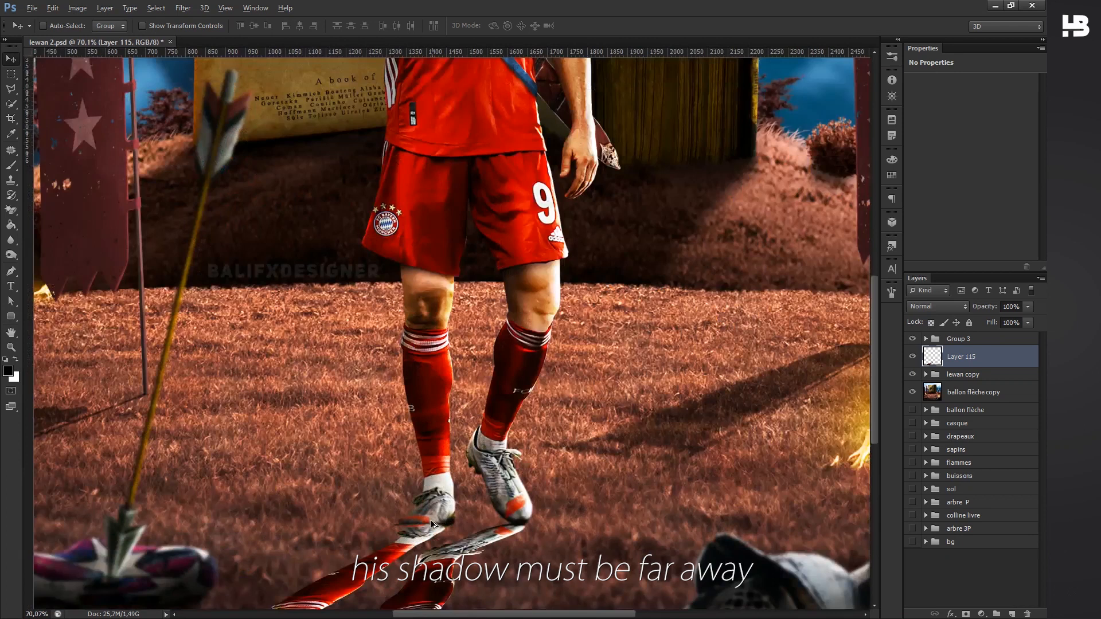
pyautogui.scroll(5, 431, 522)
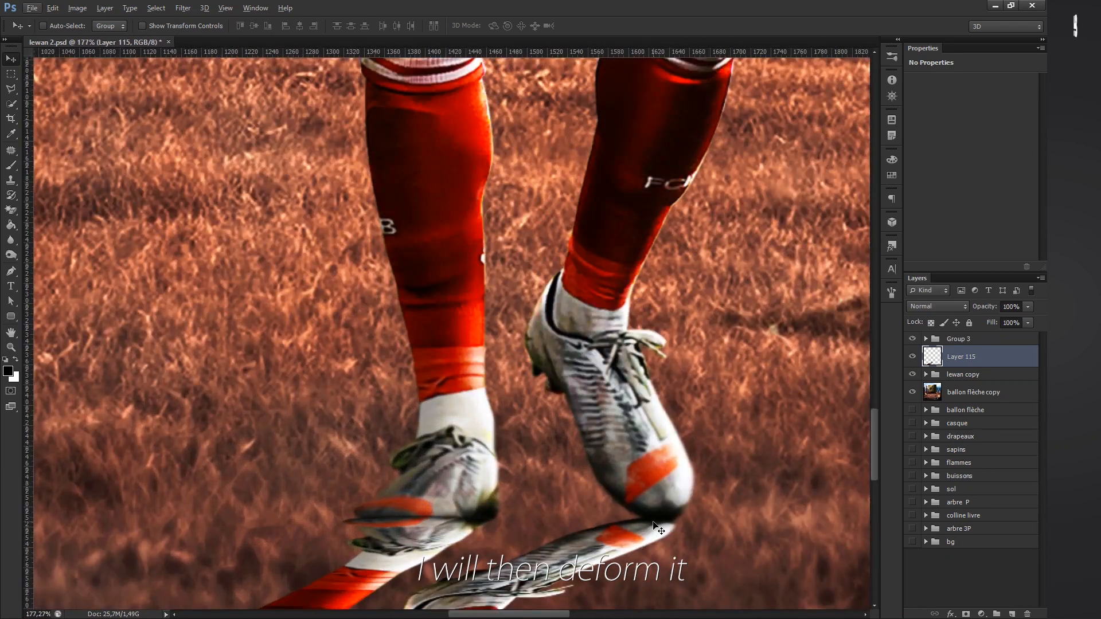
pyautogui.scroll(-2, 658, 529)
pyautogui.click(53, 7)
pyautogui.click(126, 321)
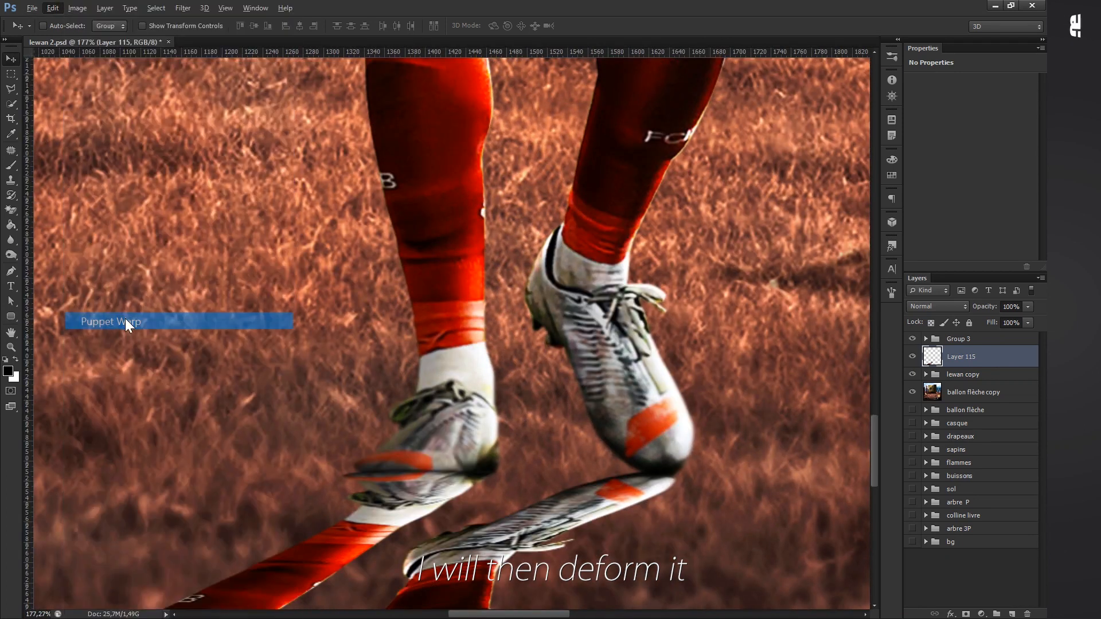
pyautogui.scroll(-5, 233, 359)
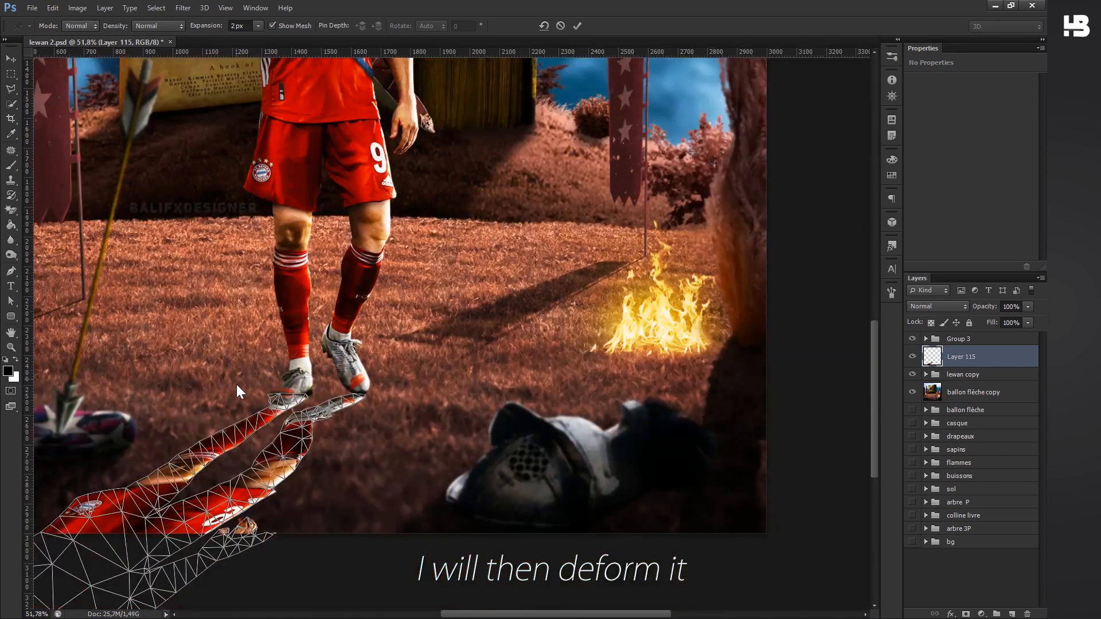
pyautogui.click(282, 396)
pyautogui.click(129, 502)
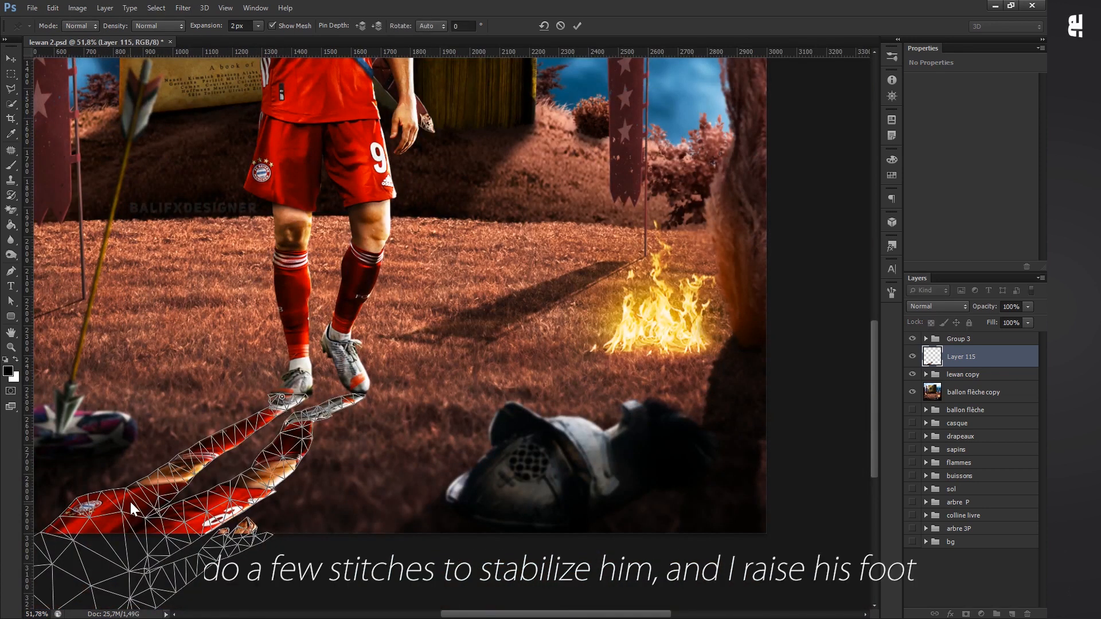
pyautogui.click(206, 454)
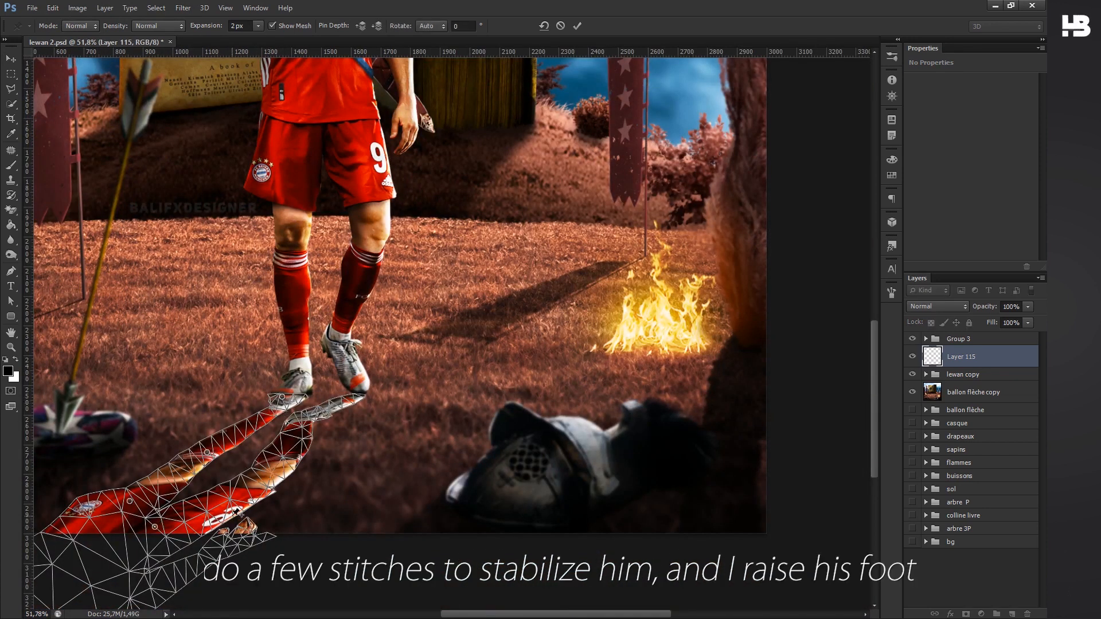
# - Warp the flipped copy's lifted foot away from the real raised boot and apply the deformation
pyautogui.scroll(4, 294, 436)
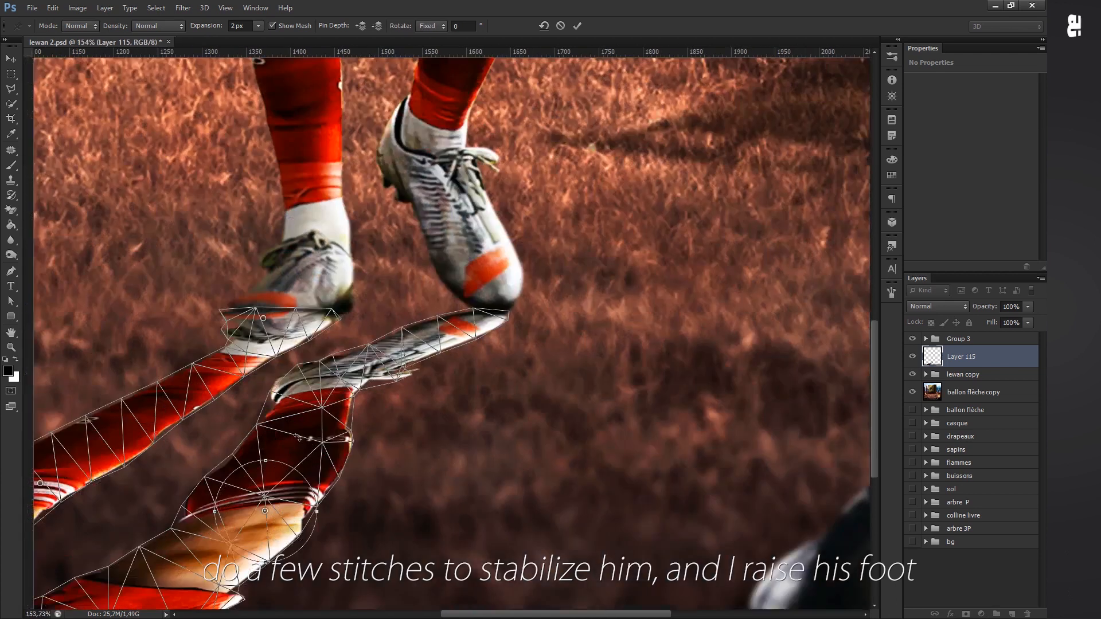
pyautogui.moveTo(319, 378); pyautogui.dragTo(344, 367)
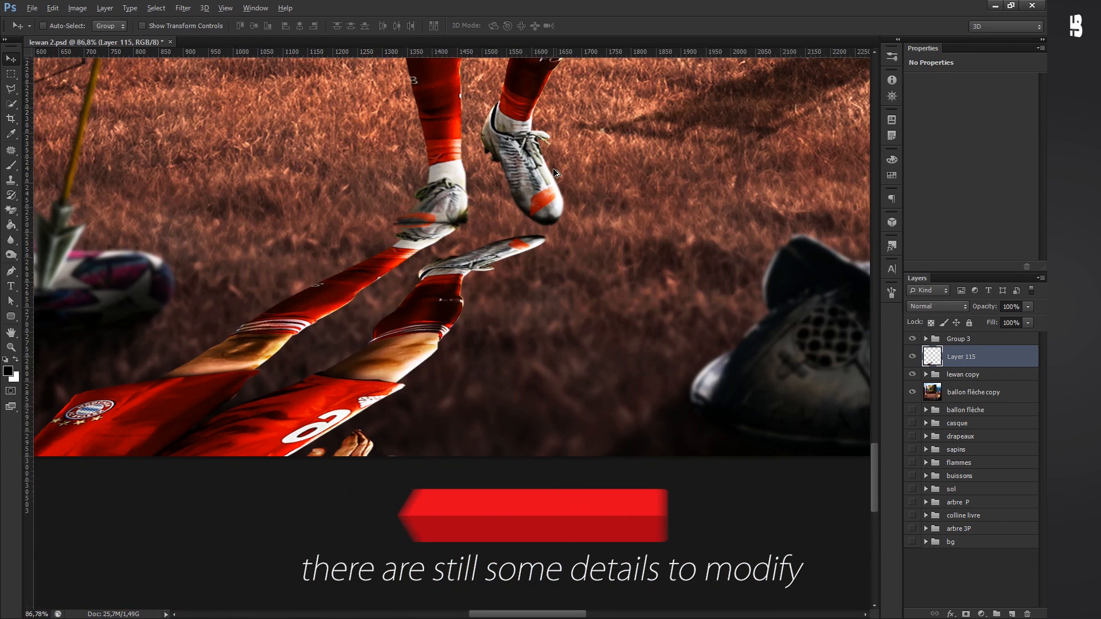
pyautogui.scroll(-4, 554, 170)
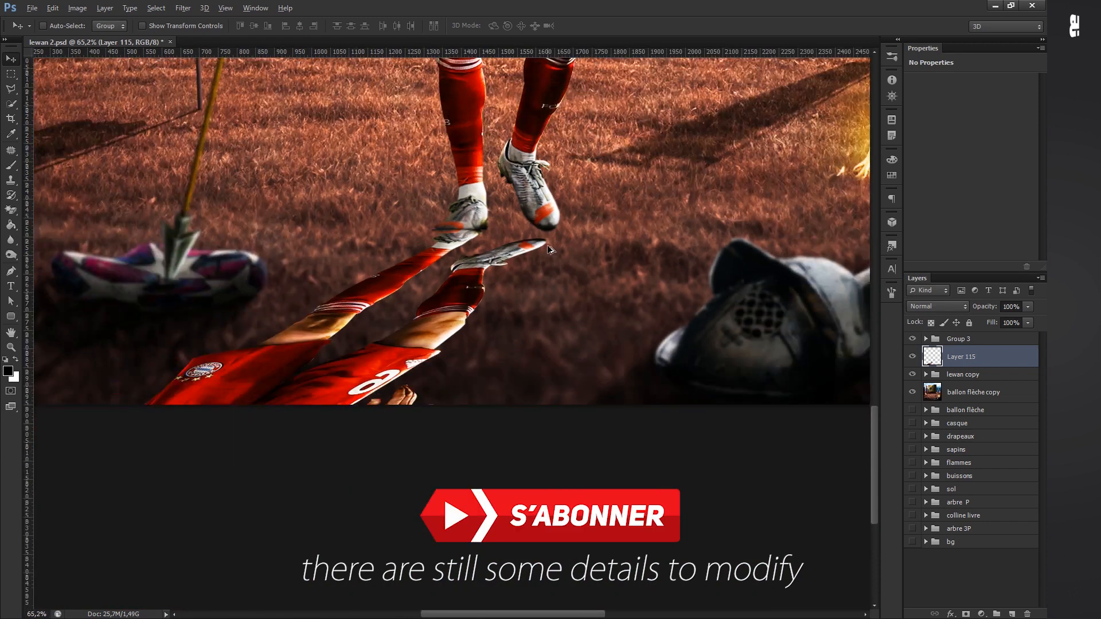
# - Add a new layer for touch-ups and set the black brush to 26 px with 100% hardness
pyautogui.scroll(2, 454, 566)
pyautogui.scroll(8, 455, 567)
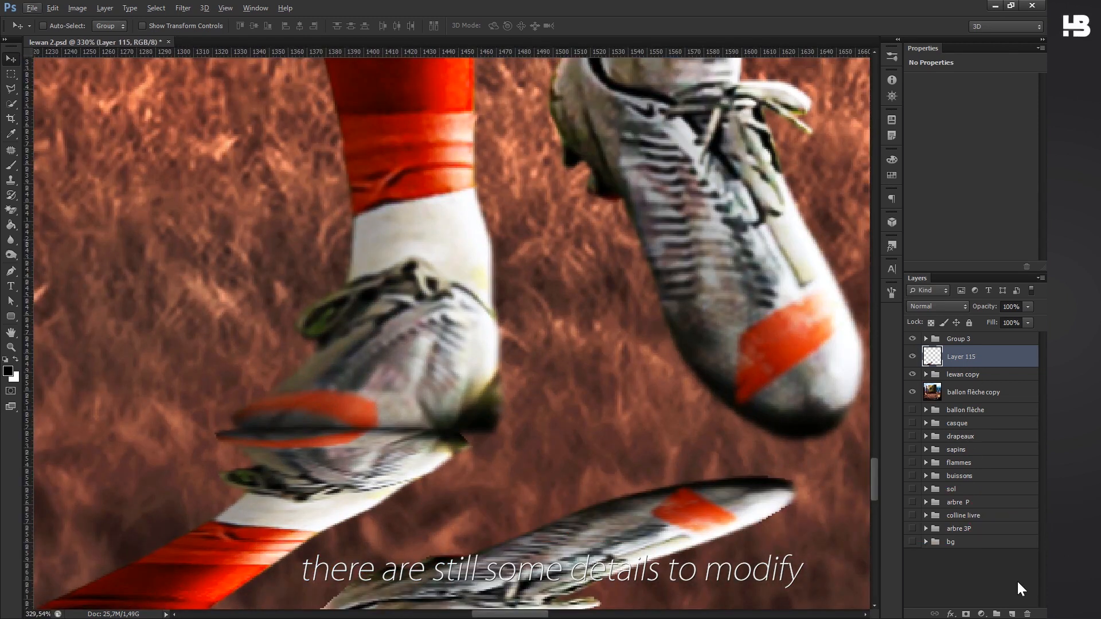
pyautogui.click(1012, 614)
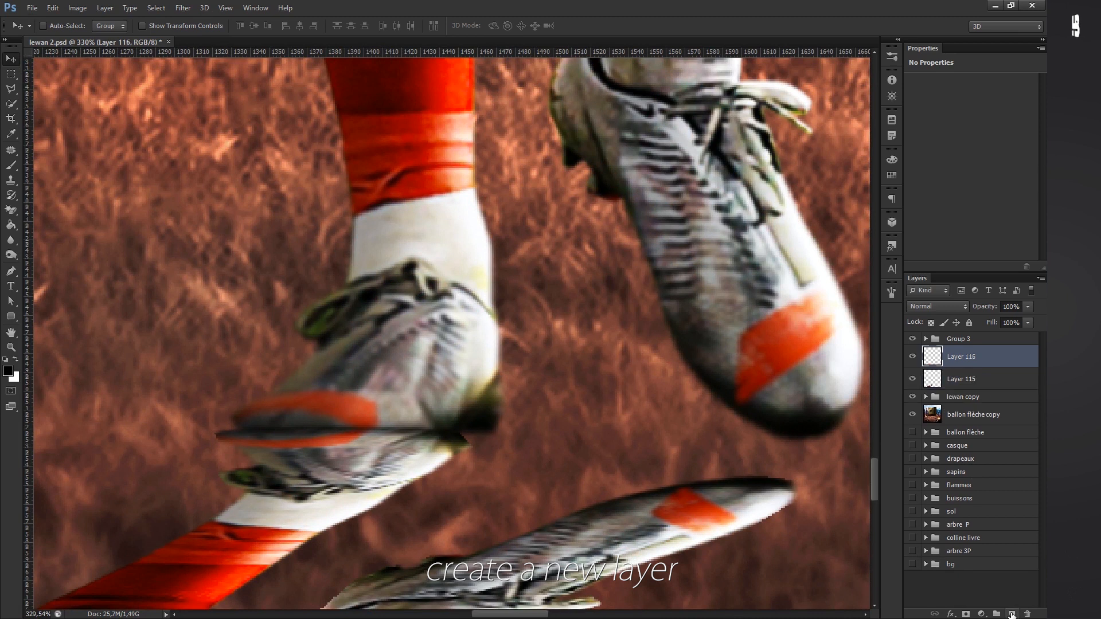
pyautogui.click(7, 167)
pyautogui.click(57, 26)
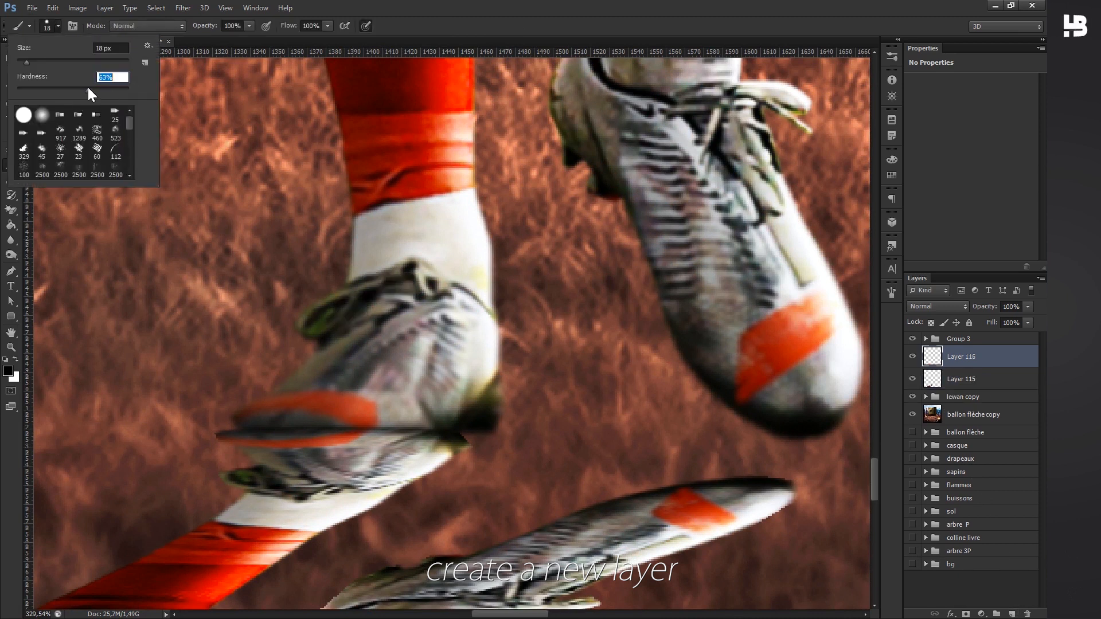
pyautogui.click(397, 356)
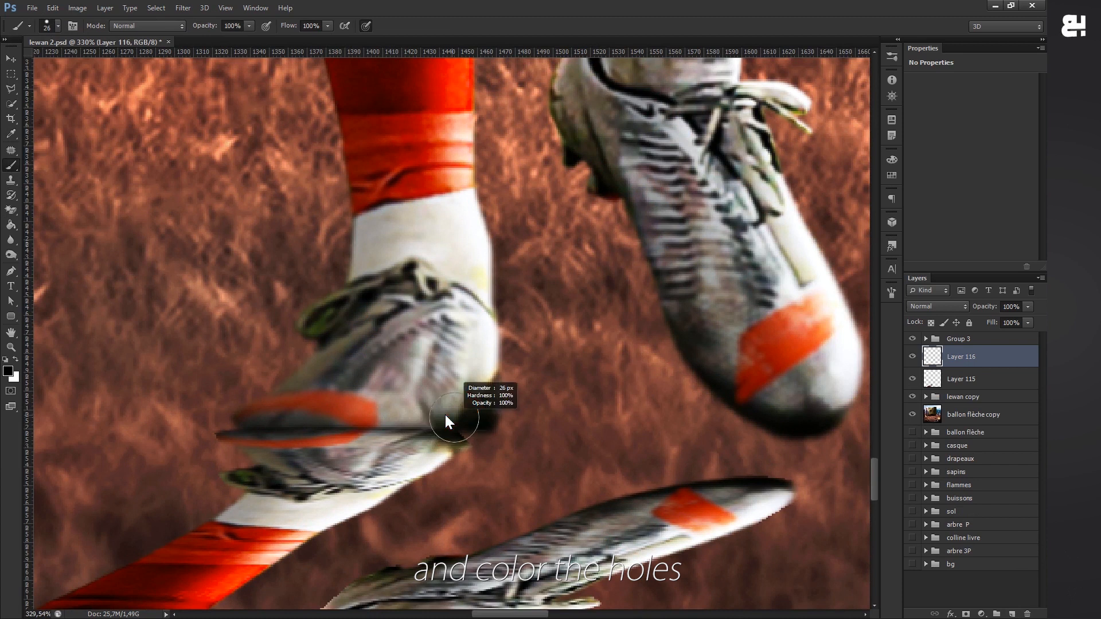
# - Paint black over the holes at the planted boot's heel, reducing the brush size for the smaller details
pyautogui.moveTo(461, 424); pyautogui.dragTo(472, 422)
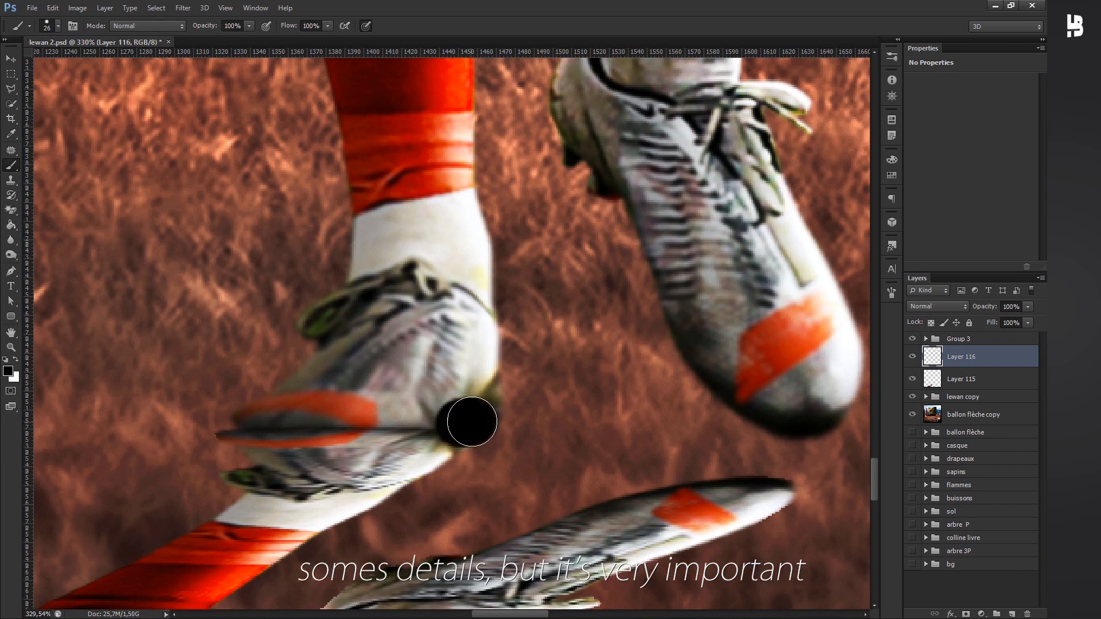
pyautogui.press('[')
pyautogui.press('[')
pyautogui.press('[')
pyautogui.press('[')
pyautogui.press('[')
pyautogui.press('[')
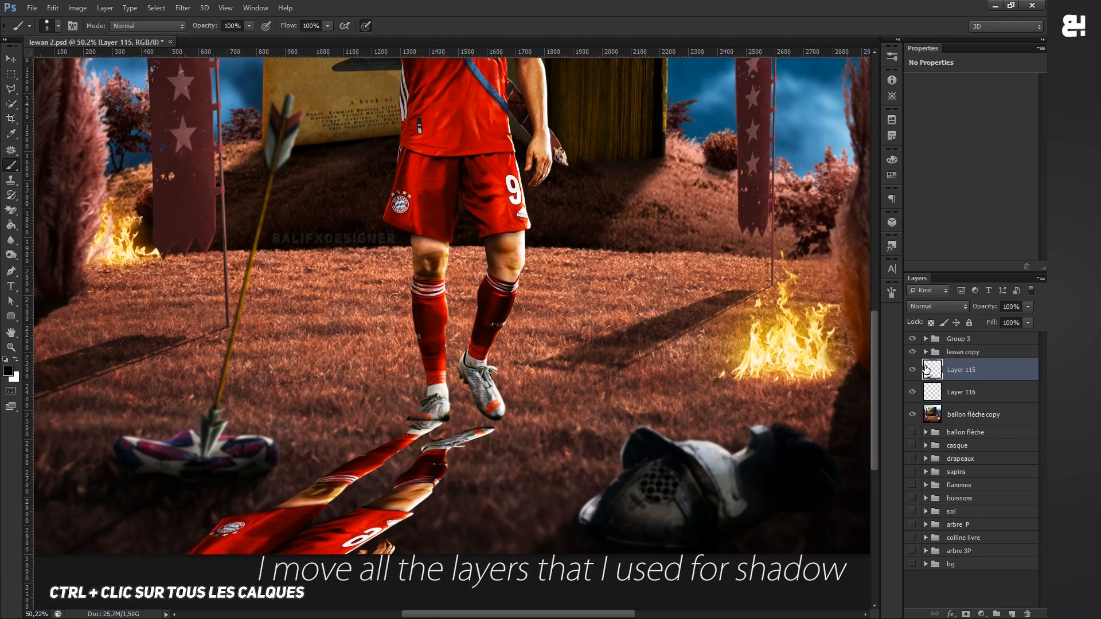
# - Merge the flipped footballer layer with the touch-up layer and compare the image with the merged layer hidden and shown
pyautogui.keyDown('ctrl'); pyautogui.click(961, 393); pyautogui.keyUp('ctrl')
pyautogui.hotkey('ctrl', 'e')
pyautogui.click(913, 370)
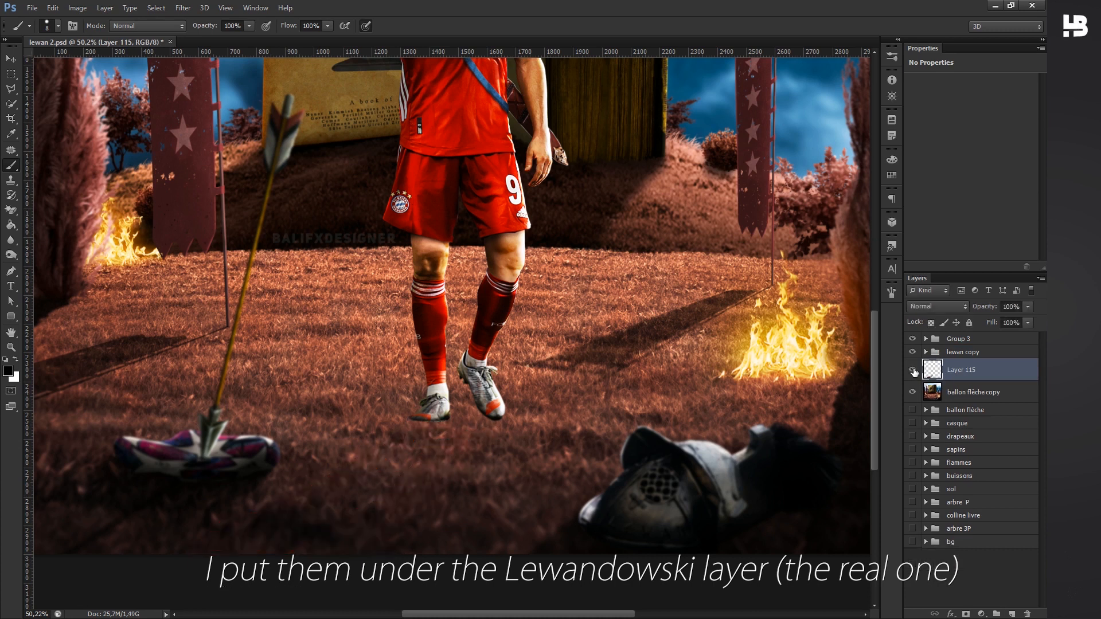
pyautogui.click(913, 370)
pyautogui.click(913, 370)
pyautogui.click(913, 370)
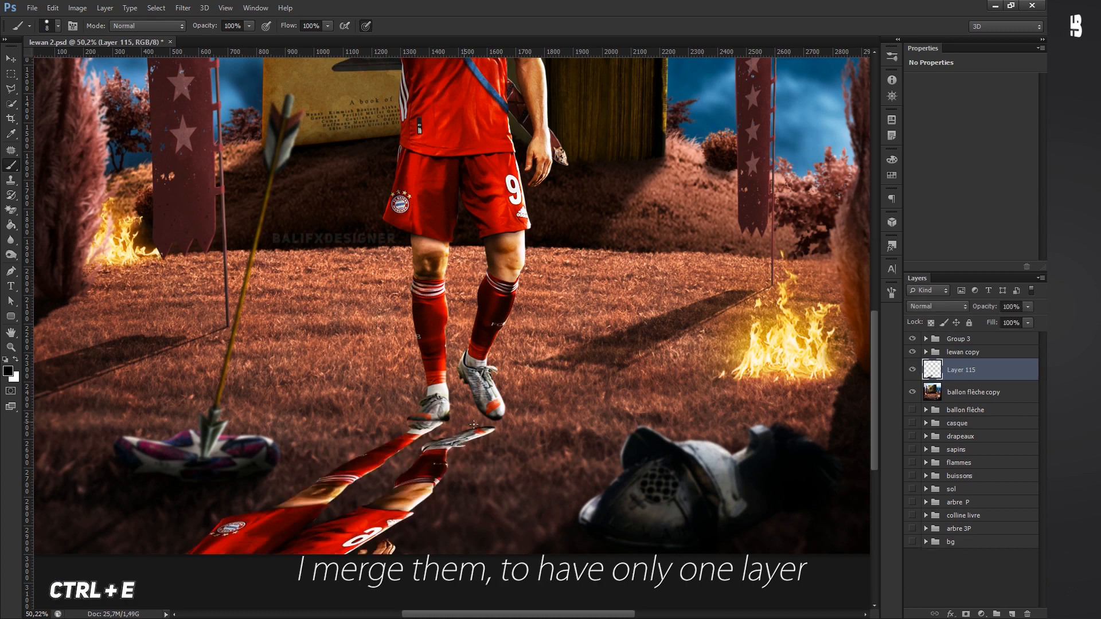
# - Apply a black (000000) Color Overlay to the merged footballer copy under the lewan copy group
pyautogui.hotkey('ctrl', '0')
pyautogui.rightClick(960, 375)
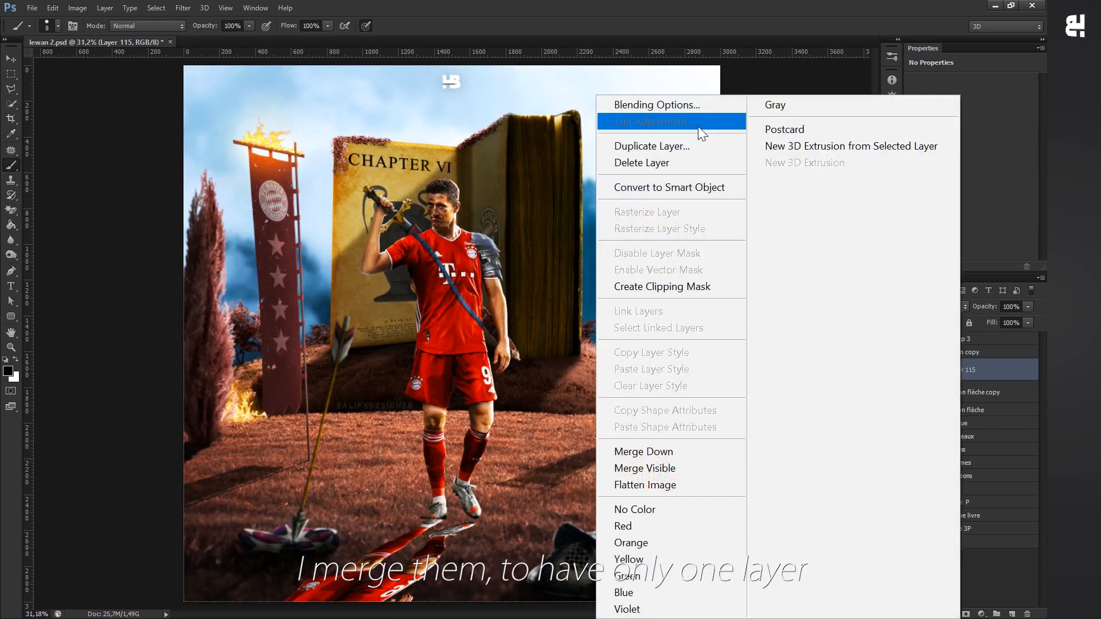
pyautogui.click(693, 108)
pyautogui.click(697, 474)
pyautogui.click(917, 381)
pyautogui.moveTo(728, 488); pyautogui.dragTo(657, 530)
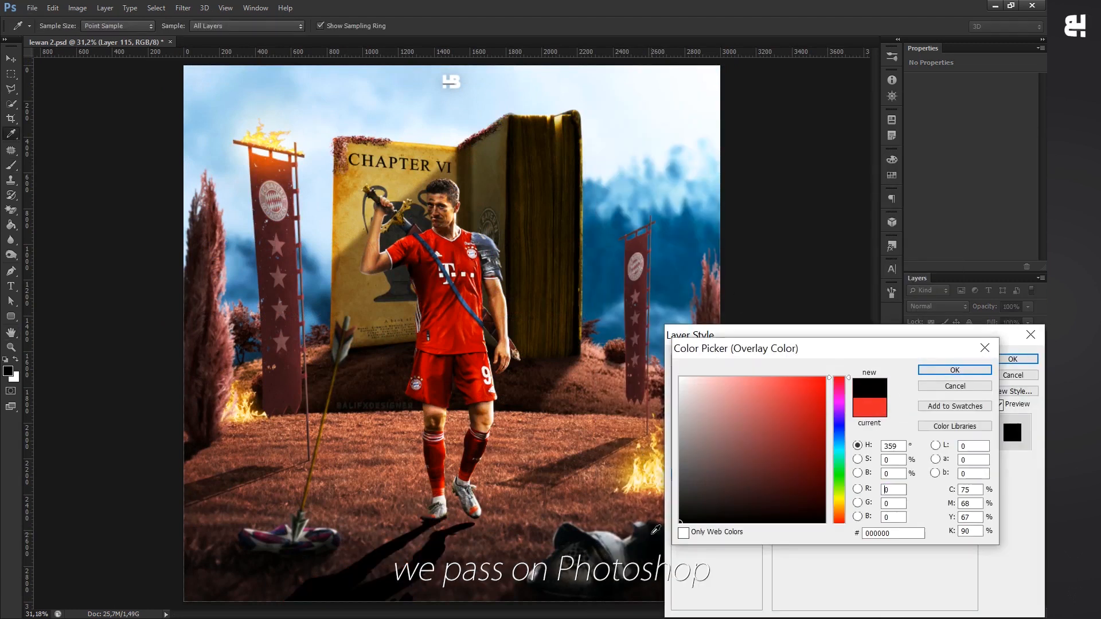
pyautogui.click(950, 372)
pyautogui.click(1012, 359)
# - Lower the shadow layer's opacity to 44% and soften the shadow with the Blur tool at 100% strength
pyautogui.click(1028, 307)
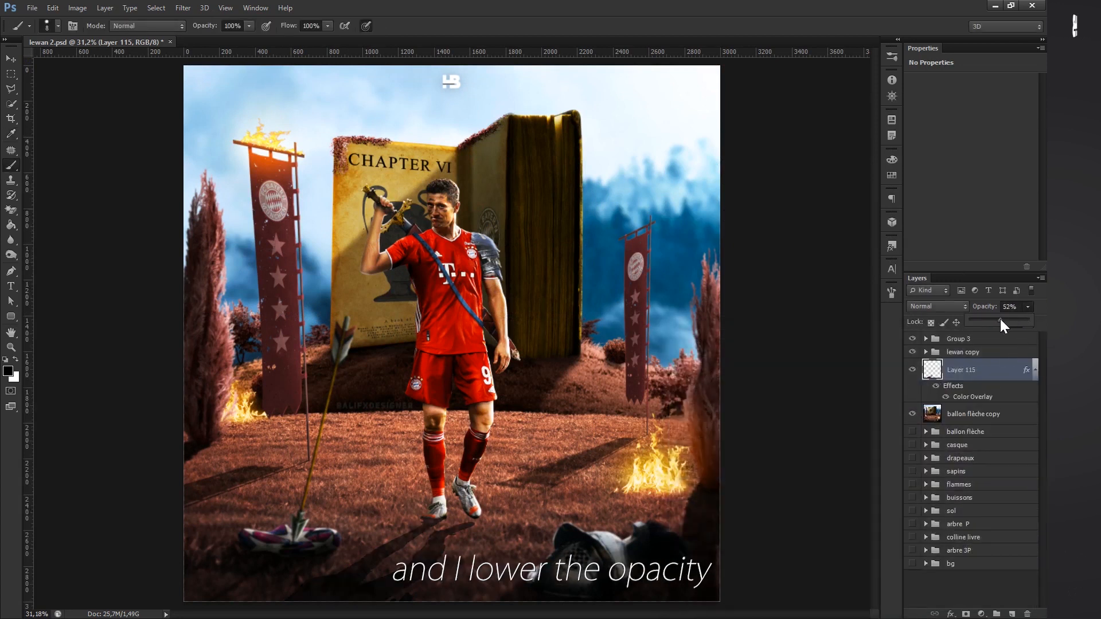
pyautogui.moveTo(982, 319); pyautogui.dragTo(996, 318)
pyautogui.scroll(3, 450, 475)
pyautogui.click(12, 241)
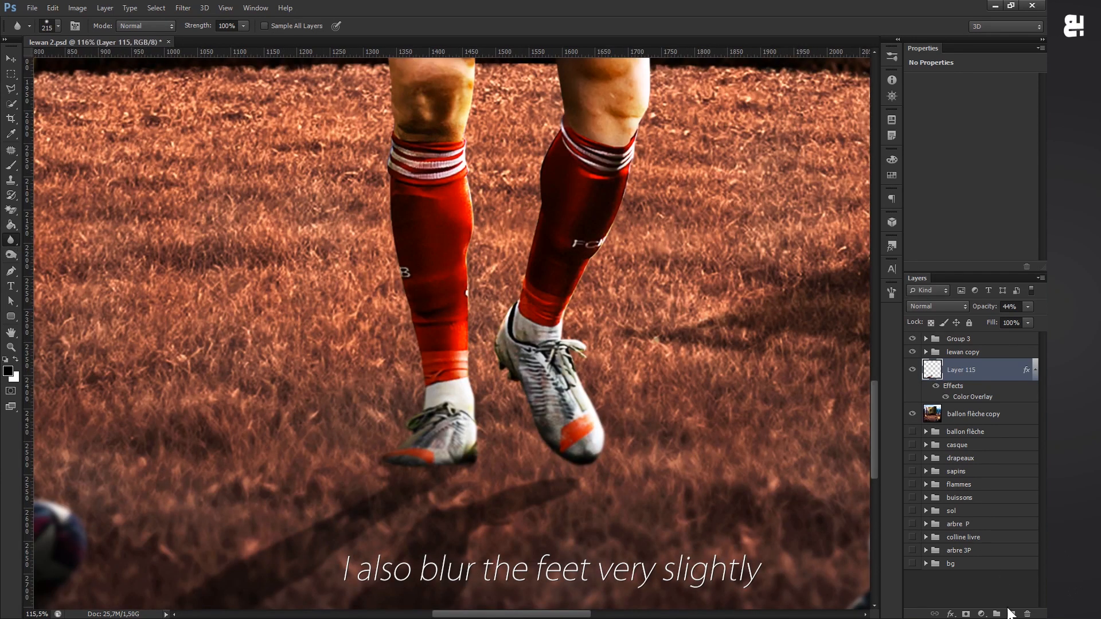
# - Add a new layer above the shadow and set the black brush to 0% hardness and 249 px
pyautogui.click(1010, 613)
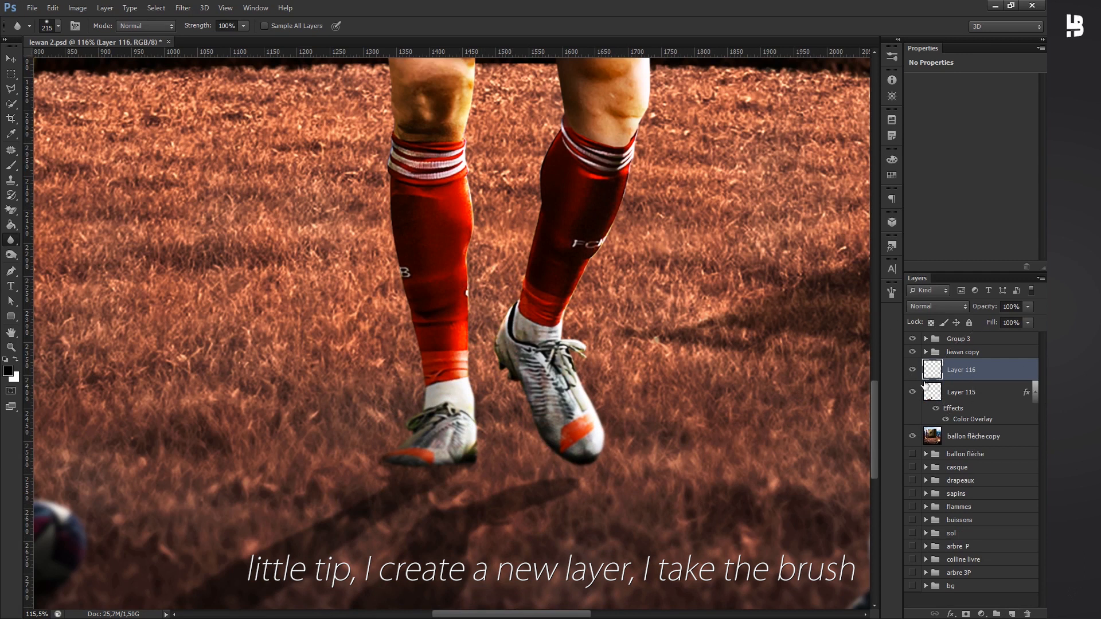
pyautogui.click(11, 165)
pyautogui.click(48, 27)
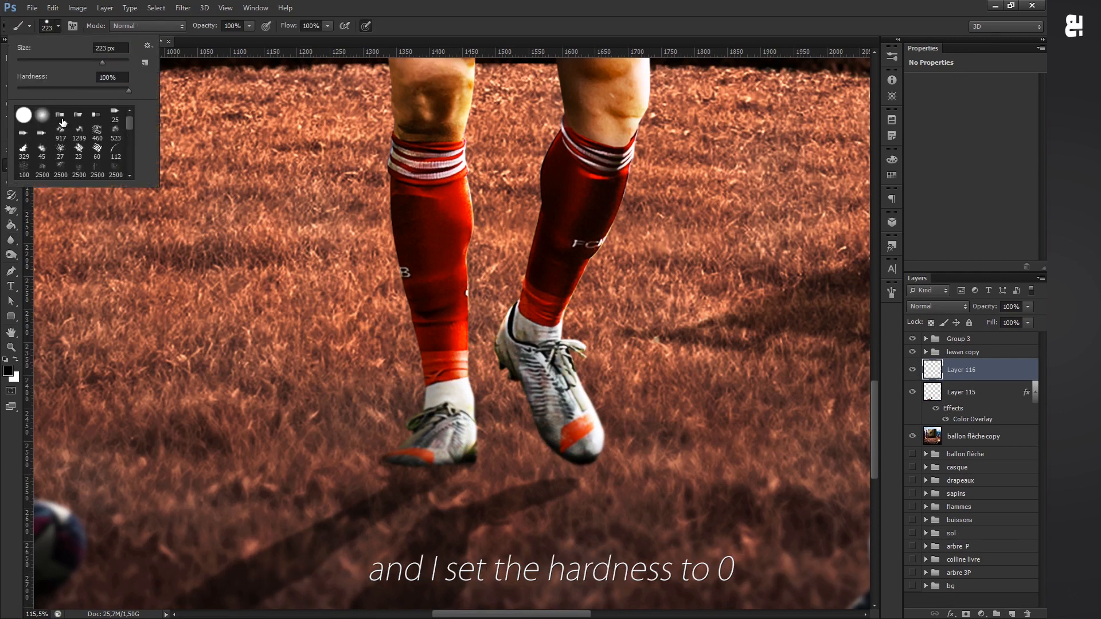
pyautogui.moveTo(73, 89); pyautogui.dragTo(5, 93)
pyautogui.click(302, 292)
pyautogui.keyDown('alt'); pyautogui.rightClick(415, 398); pyautogui.keyUp('alt')
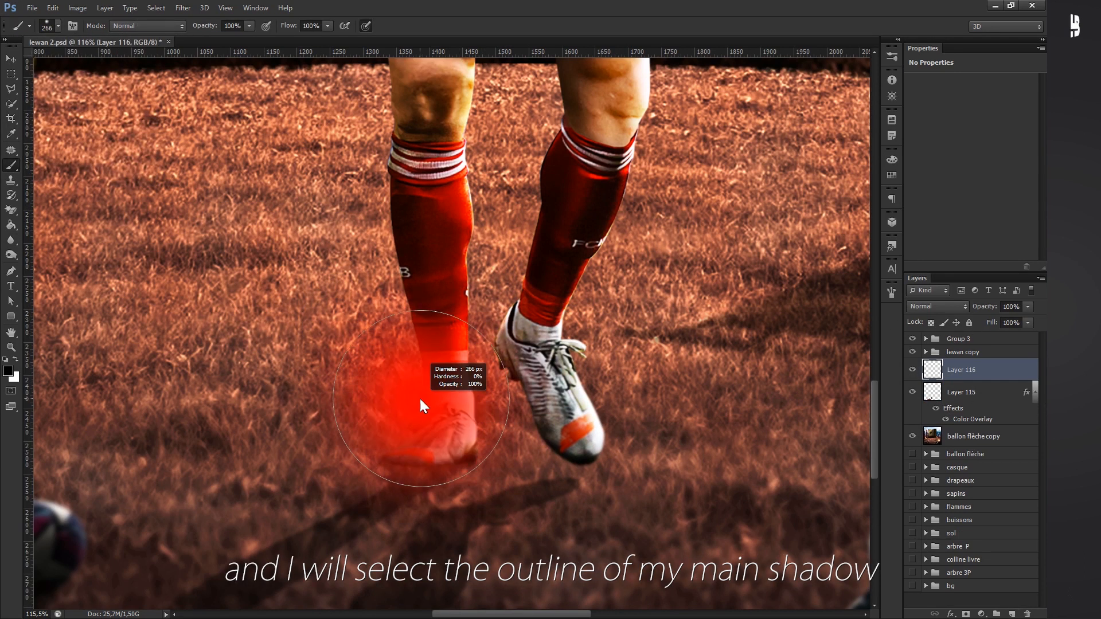
# - Load the outline of the main shadow on Layer 115 as a selection and compare it with the shadow hidden and shown
pyautogui.click(943, 394)
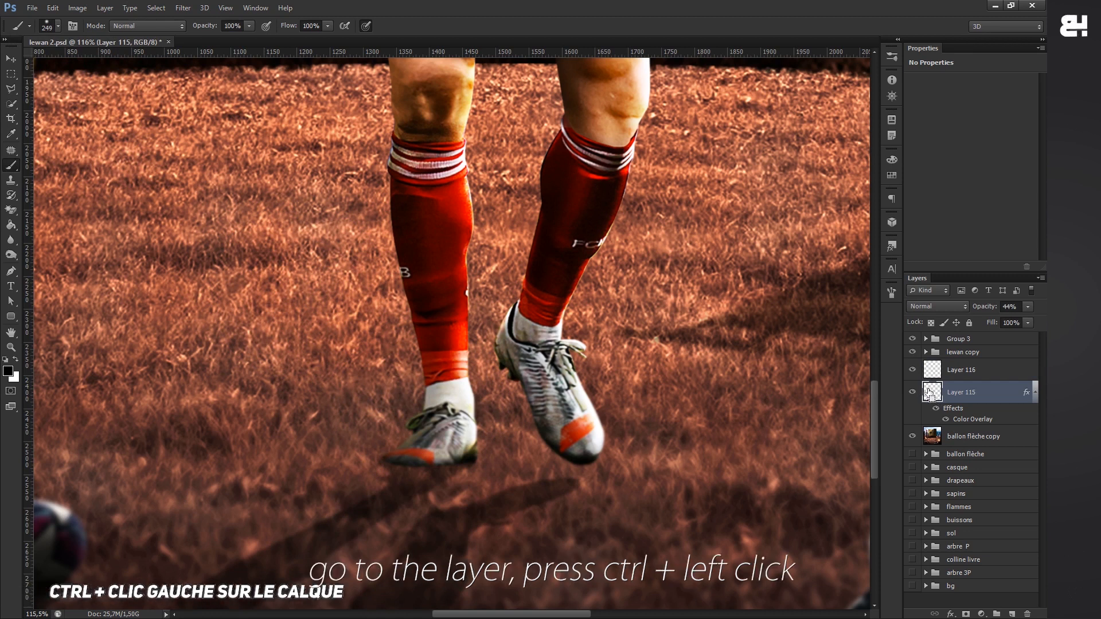
pyautogui.click(914, 393)
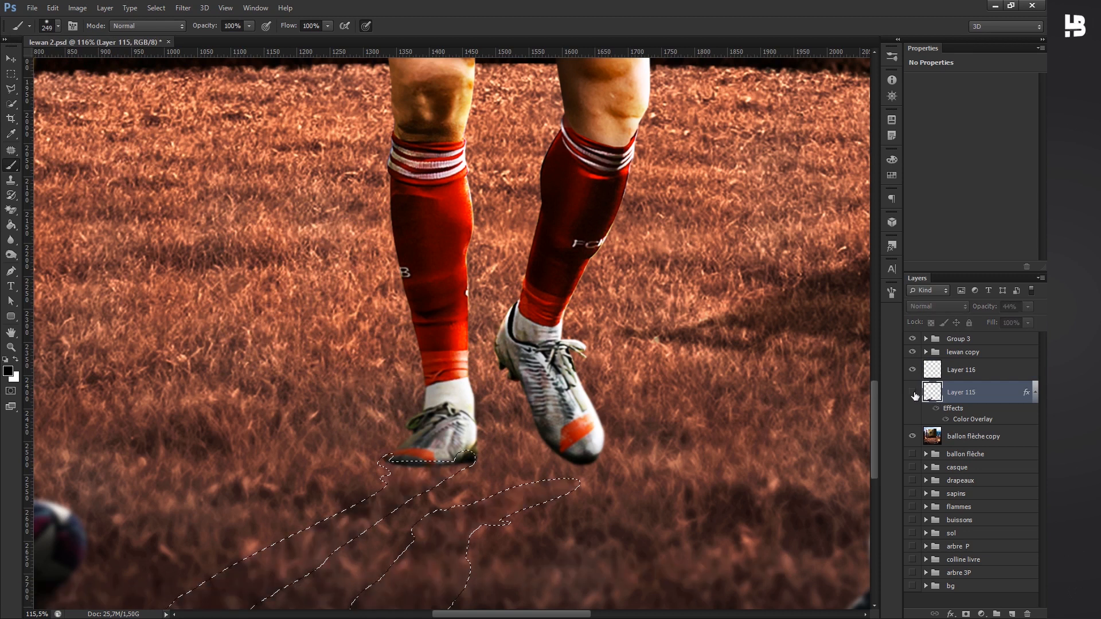
pyautogui.click(914, 393)
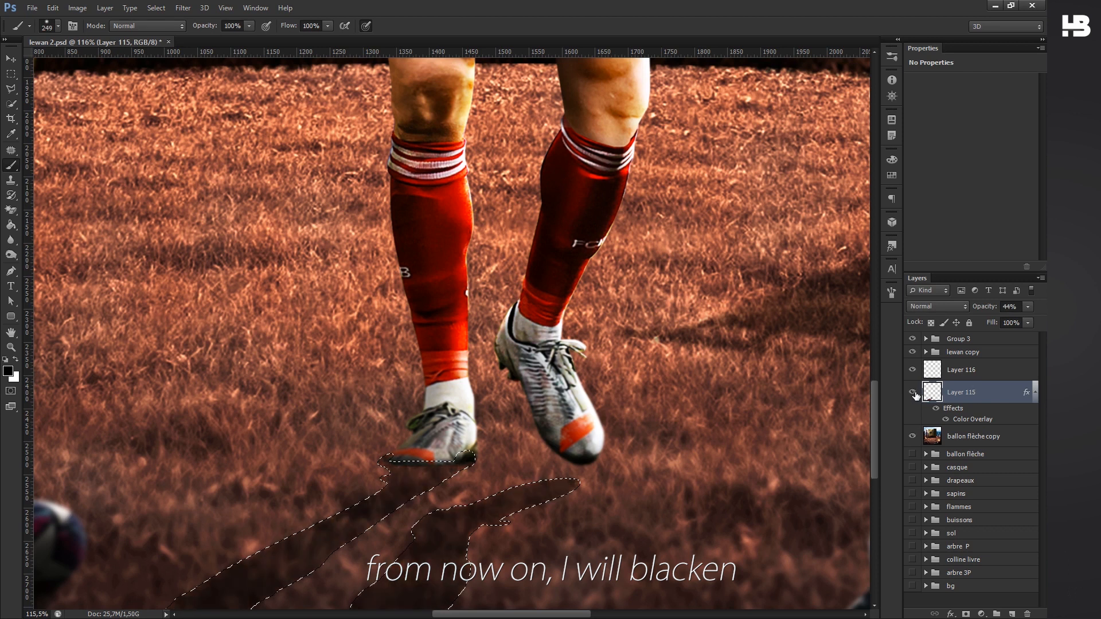
# - Darken the shadow near the player's feet inside the selection on Layer 116, and lower that layer's opacity to 34%
pyautogui.click(952, 370)
pyautogui.scroll(-2, 425, 390)
pyautogui.moveTo(463, 404); pyautogui.dragTo(456, 418)
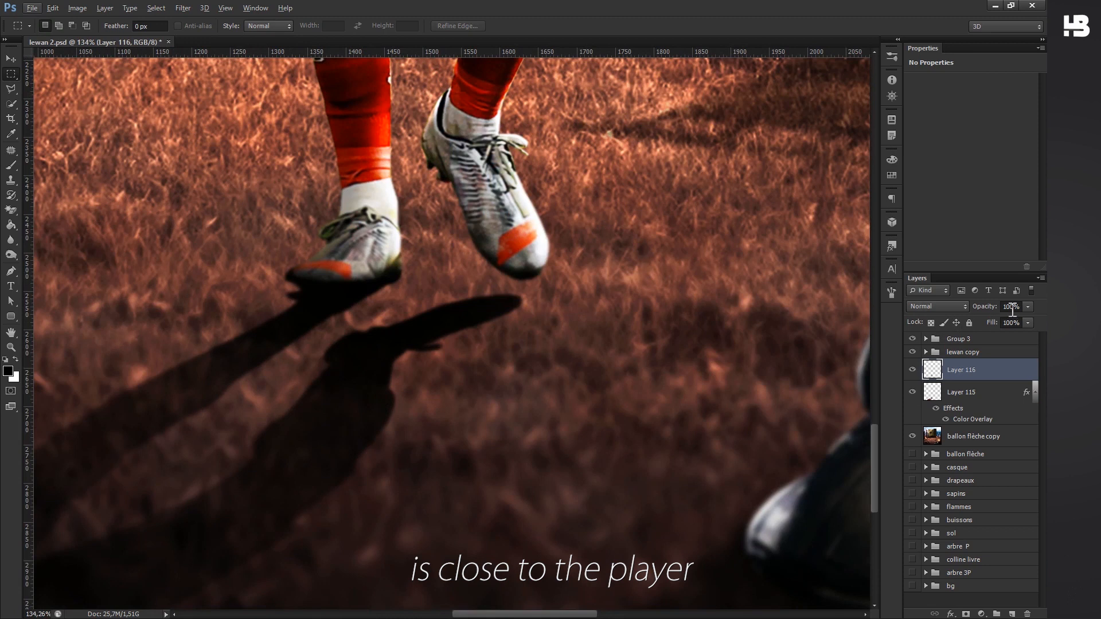
pyautogui.click(1028, 307)
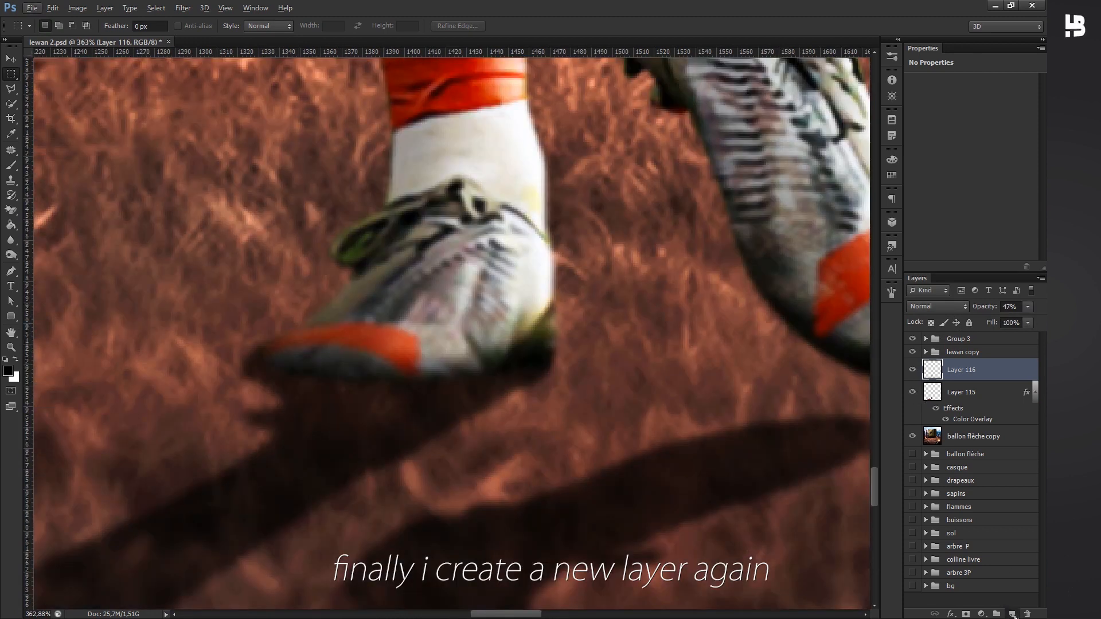
# - Add another new layer above the shadow layers and load the shadow's outline as a selection for brushing
pyautogui.click(1013, 615)
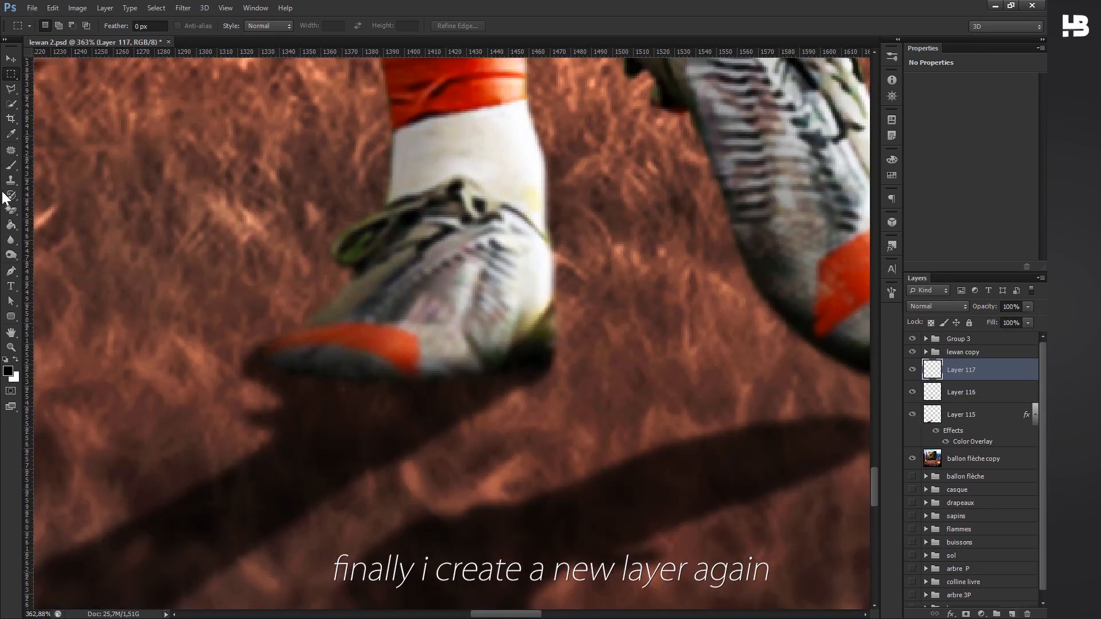
pyautogui.press('b')
pyautogui.keyDown('ctrl'); pyautogui.click(934, 413); pyautogui.keyUp('ctrl')
# - Paint a black contact shadow under the planted boot with a 57 px brush, deselect, and set the layer's opacity to 66%
pyautogui.moveTo(477, 383); pyautogui.dragTo(83, 361)
pyautogui.moveTo(277, 338)
pyautogui.mouseDown()
pyautogui.moveTo(405, 359)
pyautogui.moveTo(242, 338)
pyautogui.mouseUp()
pyautogui.moveTo(404, 361); pyautogui.dragTo(508, 350)
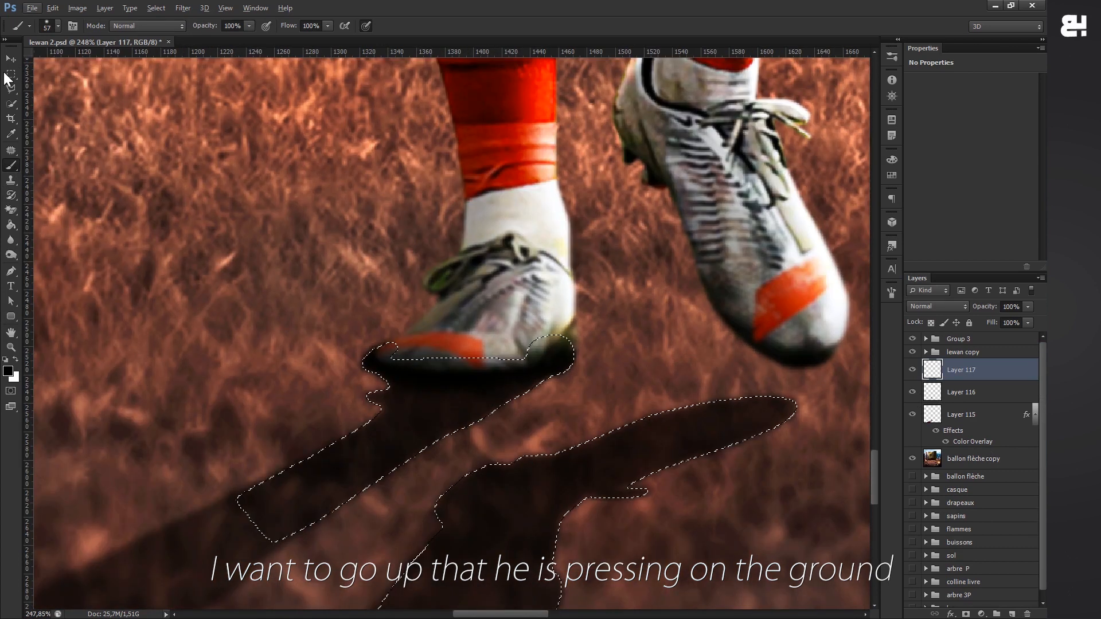
pyautogui.press('m')
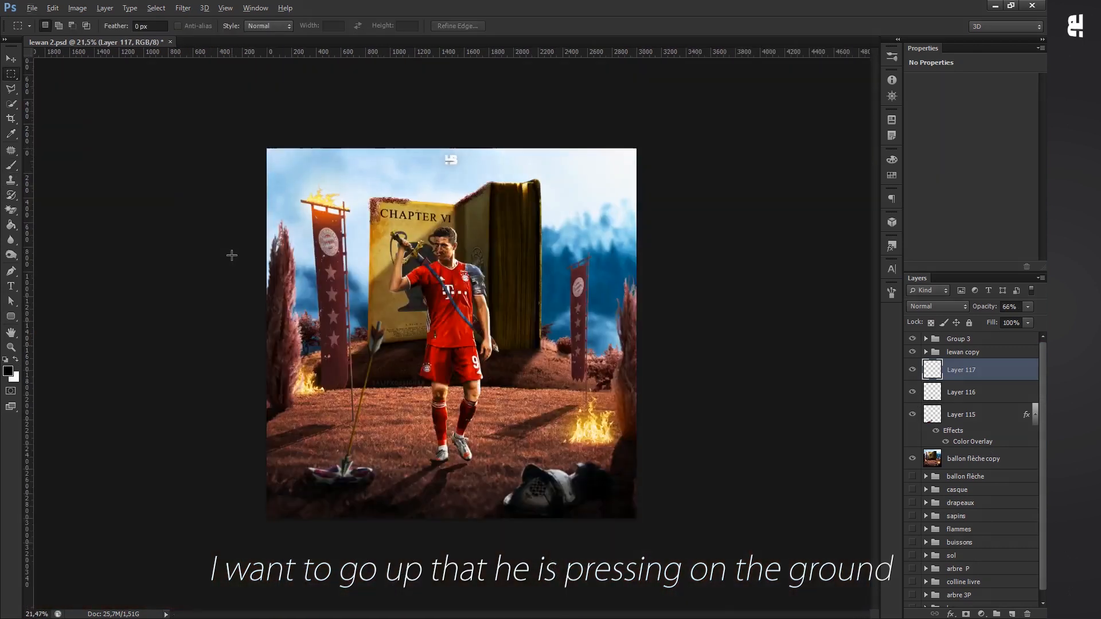
pyautogui.scroll(-5, 432, 468)
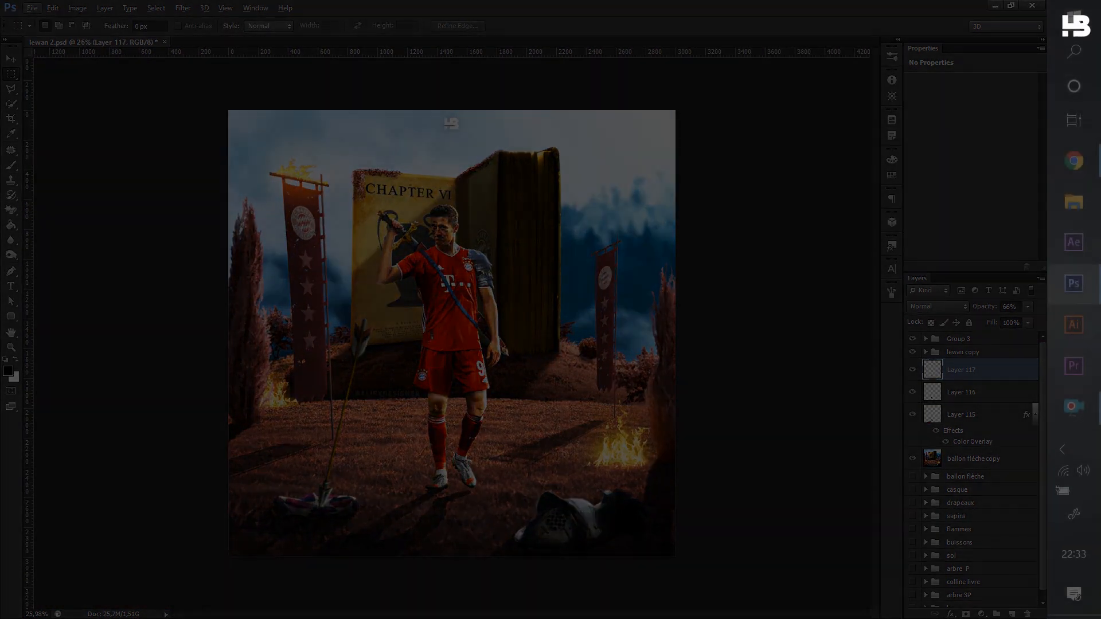